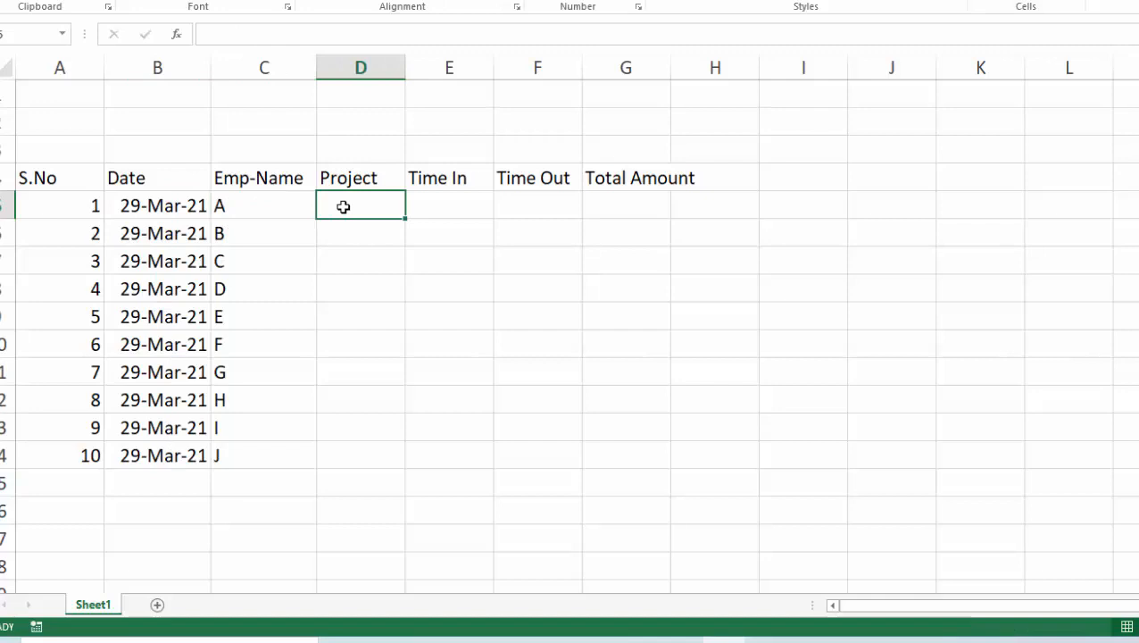
Enter Project 1 as employee A's project and autofill the Project column down to employee J.
text(Project 1)
key(Return)
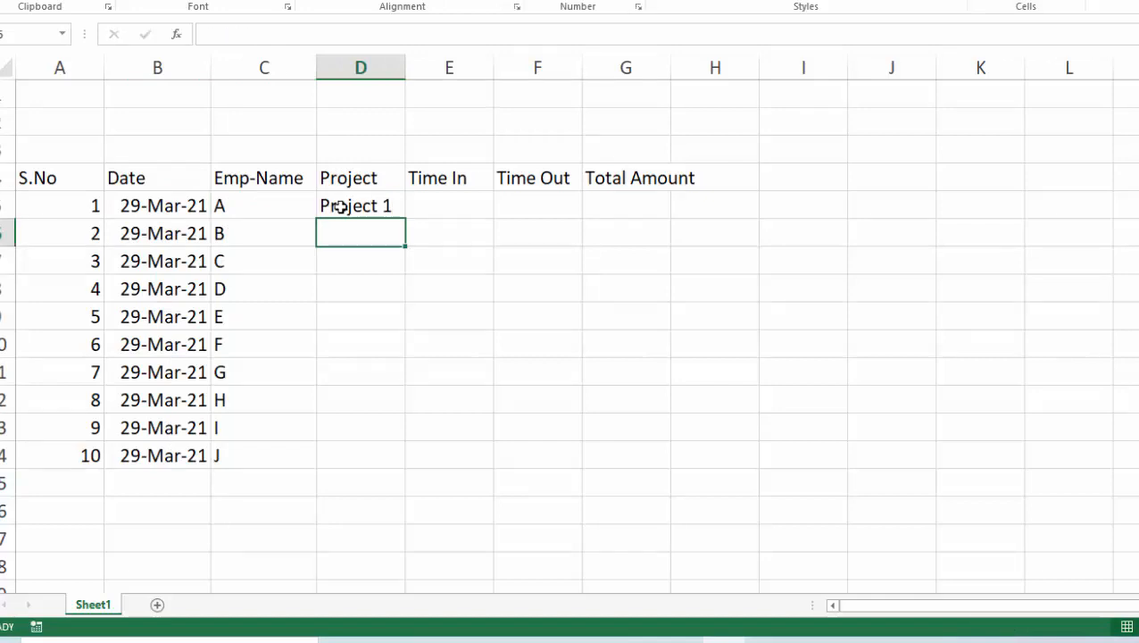
click(342, 207)
double_click(405, 219)
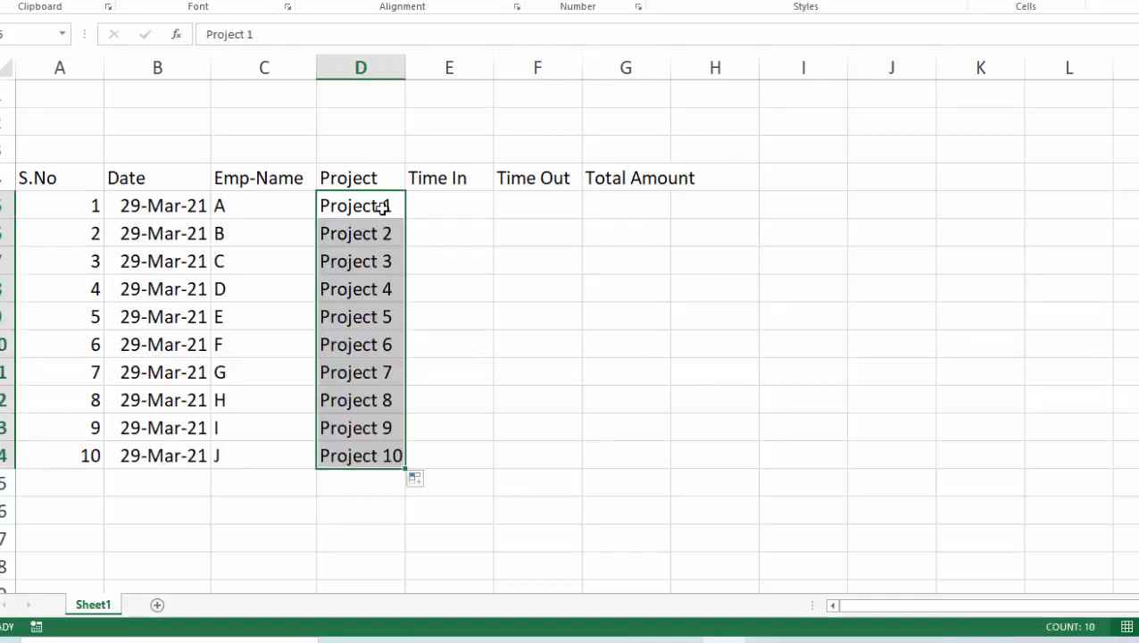
Copy employee A's Project 1 entry over the Project cells of employees B through J.
click(382, 206)
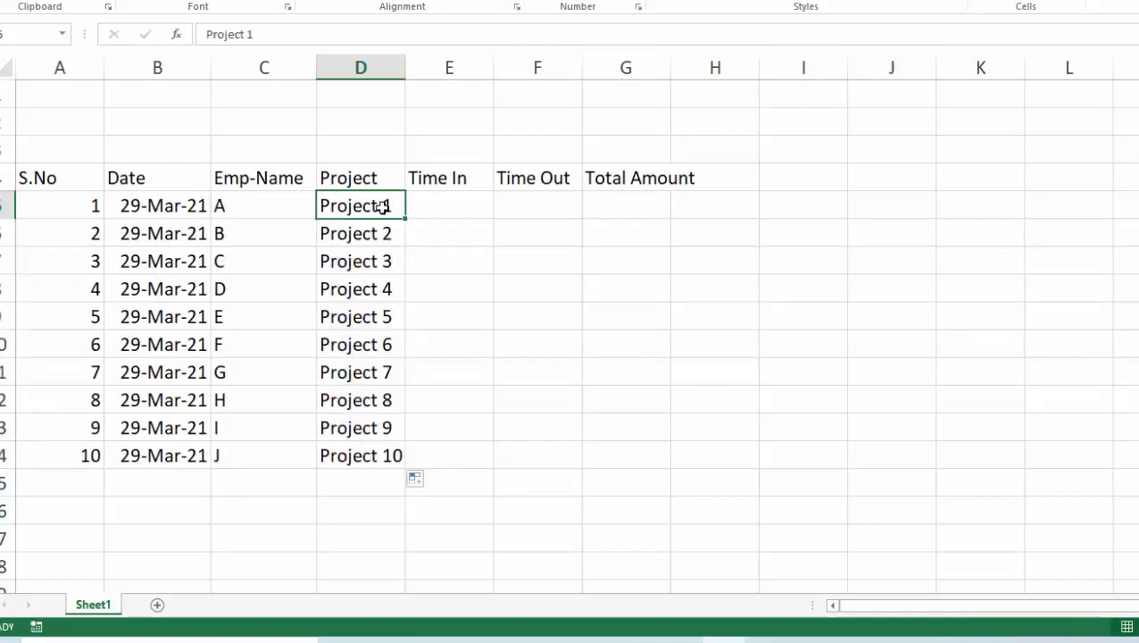
key(ctrl+c)
drag(366, 227, 381, 458)
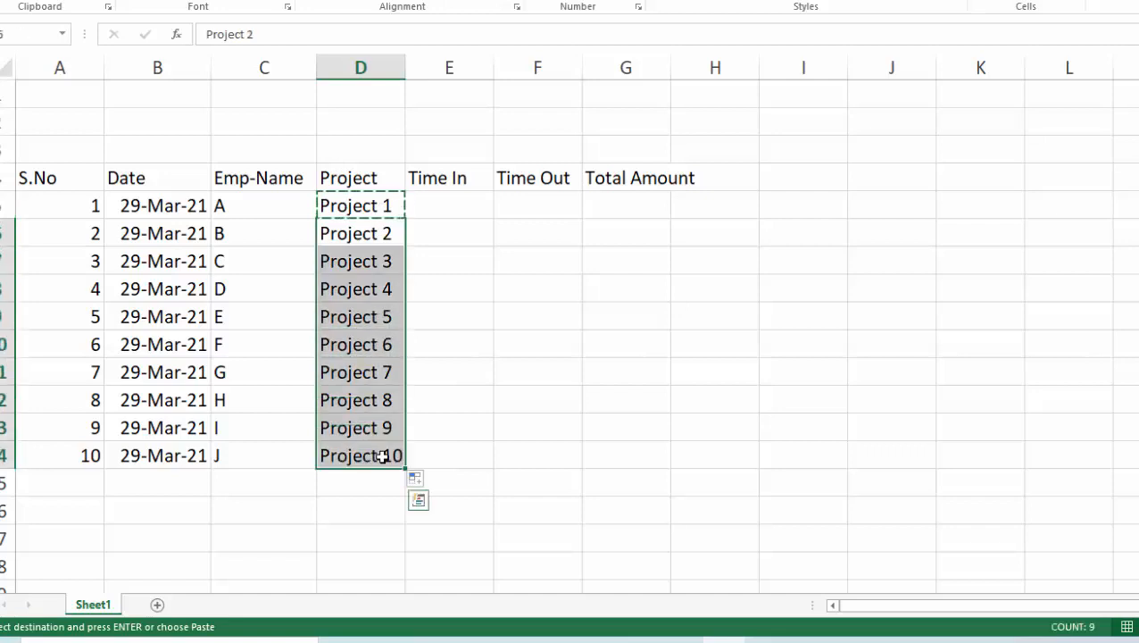
key(ctrl+v)
key(Escape)
Enter 9:00 am as Time In and 3:00 pm as Time Out for employee A, and autofit the Total Amount column.
click(445, 202)
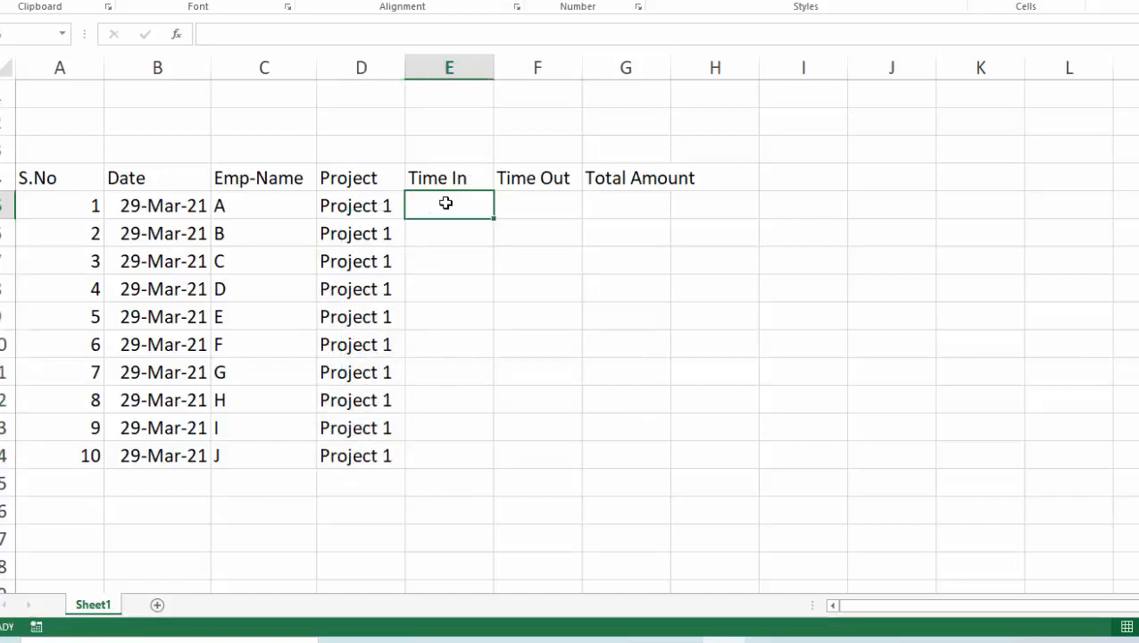
text(9:00)
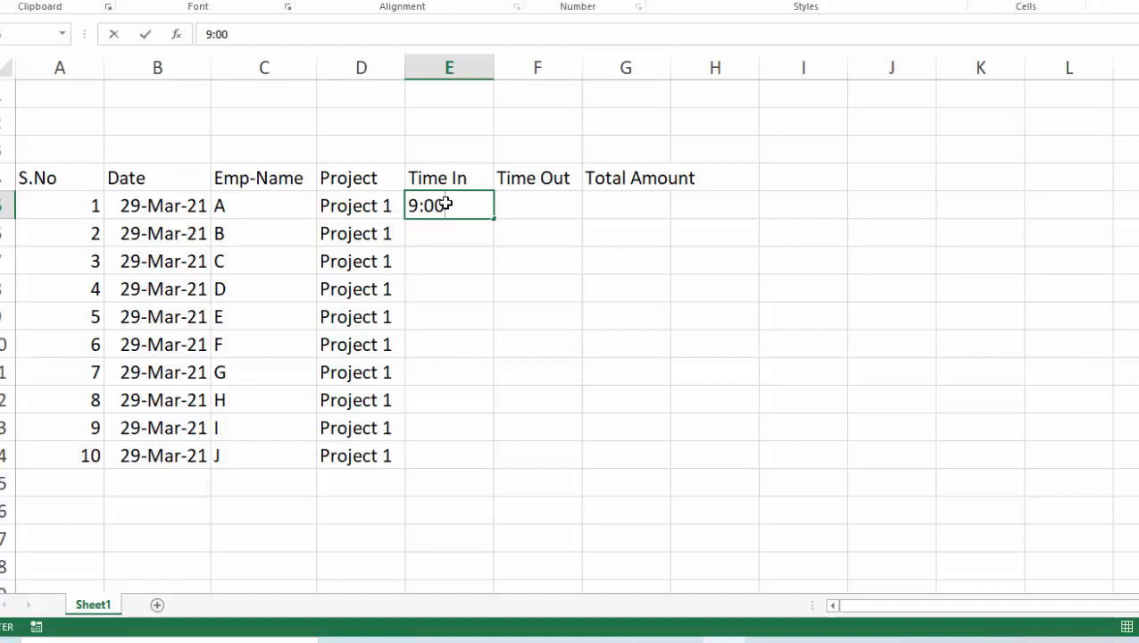
text( Am)
key(Tab)
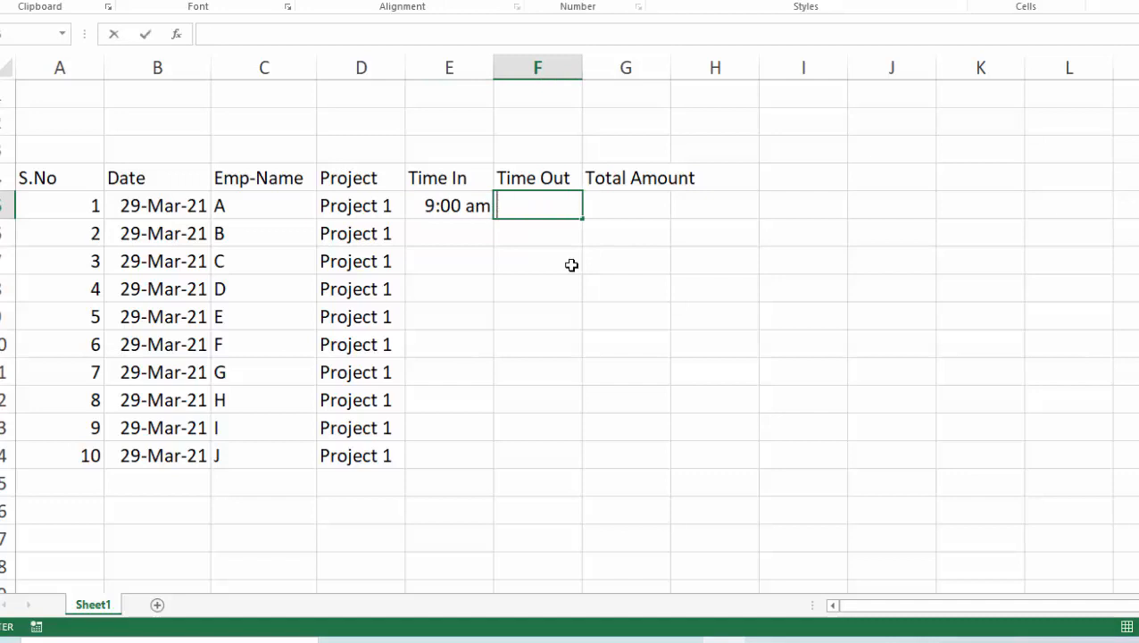
text(3:00 pm)
key(Tab)
double_click(671, 67)
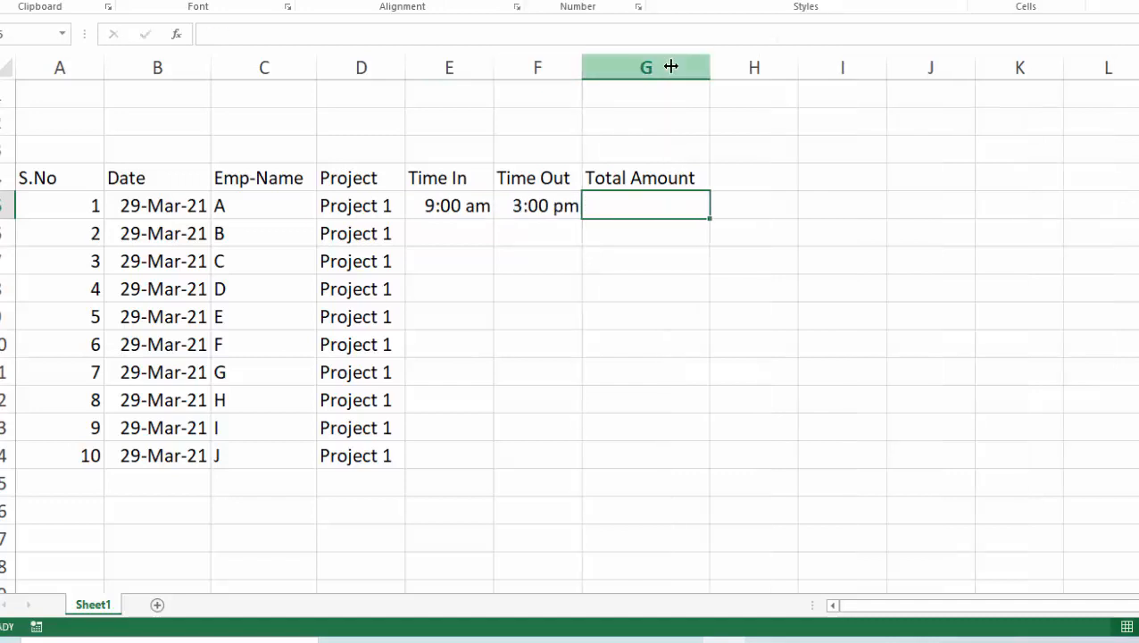
Enter 10:30 am and 4:30 pm as employee B's Time In and Time Out, and autofill the Time In down to employee F.
click(442, 231)
text(10:)
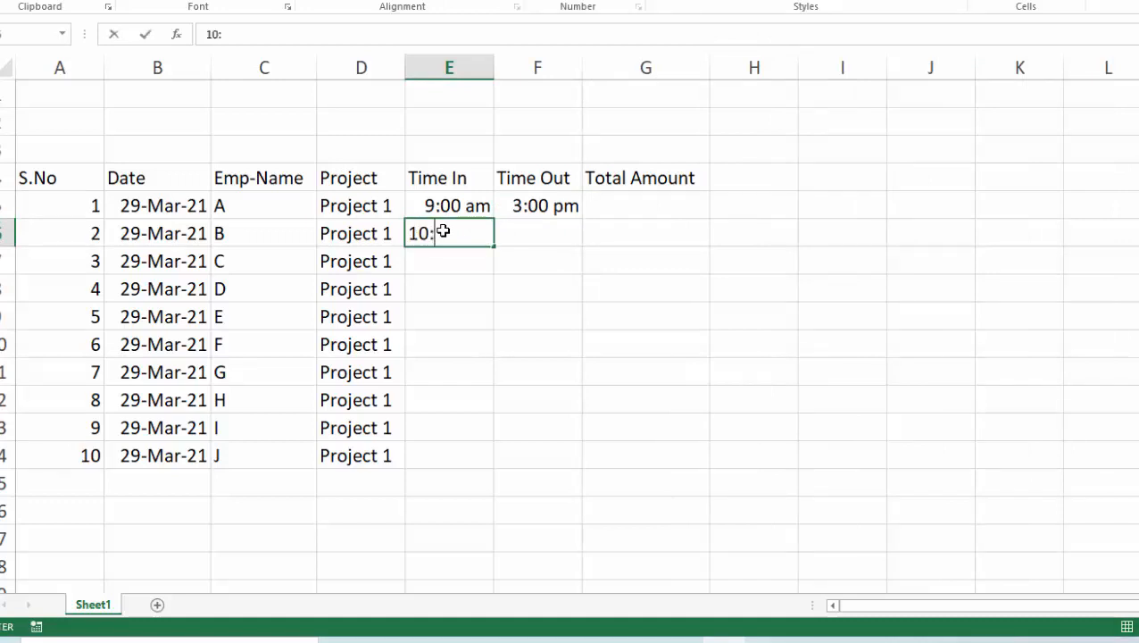
text(30 am)
key(Tab)
text(4:30)
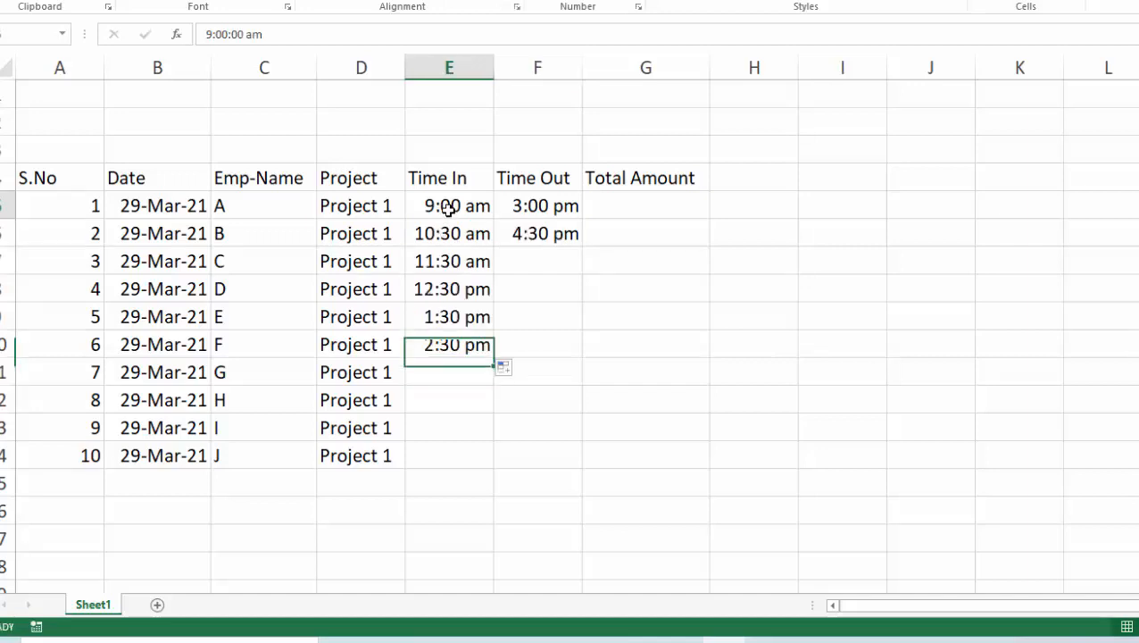
Copy the Time In values of employees A and B to employees G and H.
drag(447, 208, 447, 234)
key(ctrl+c)
click(448, 372)
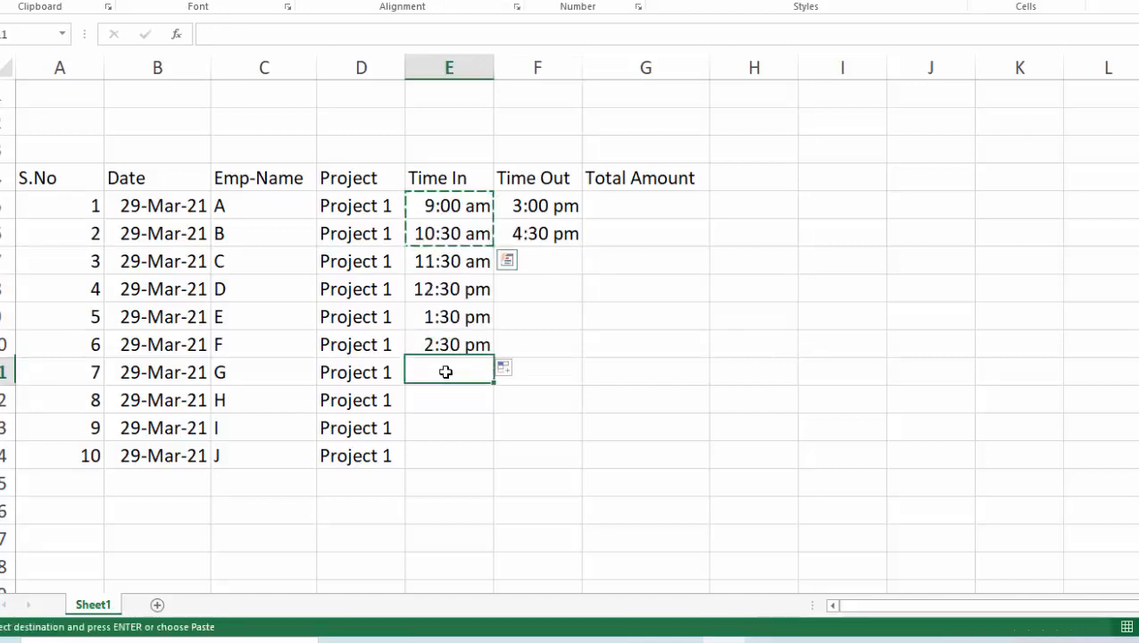
drag(445, 396, 445, 409)
key(ctrl+v)
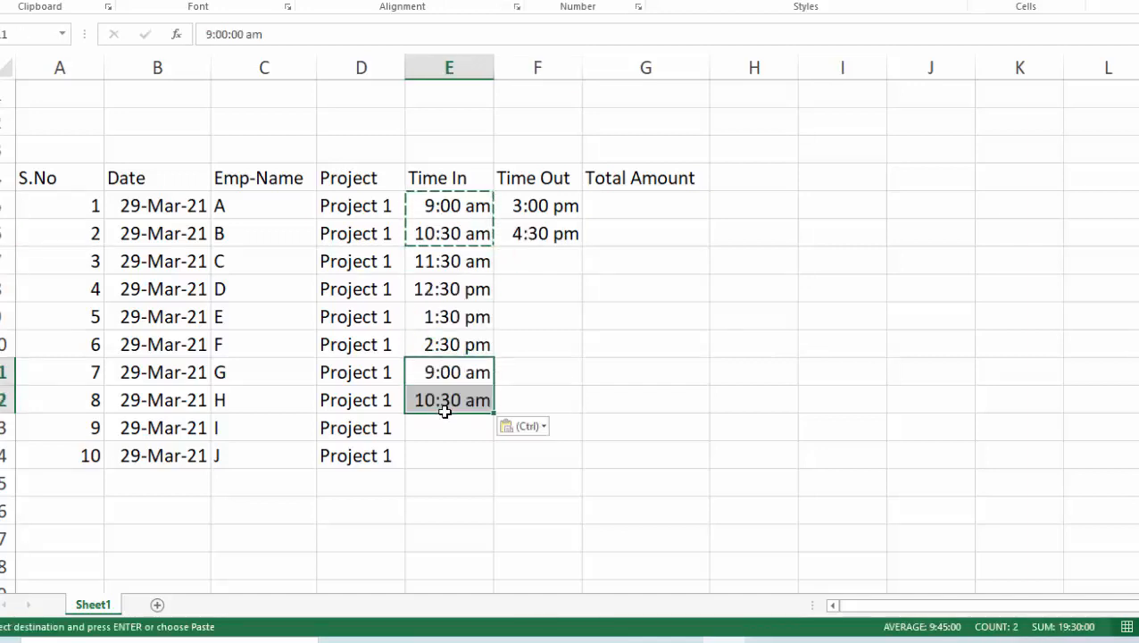
key(Escape)
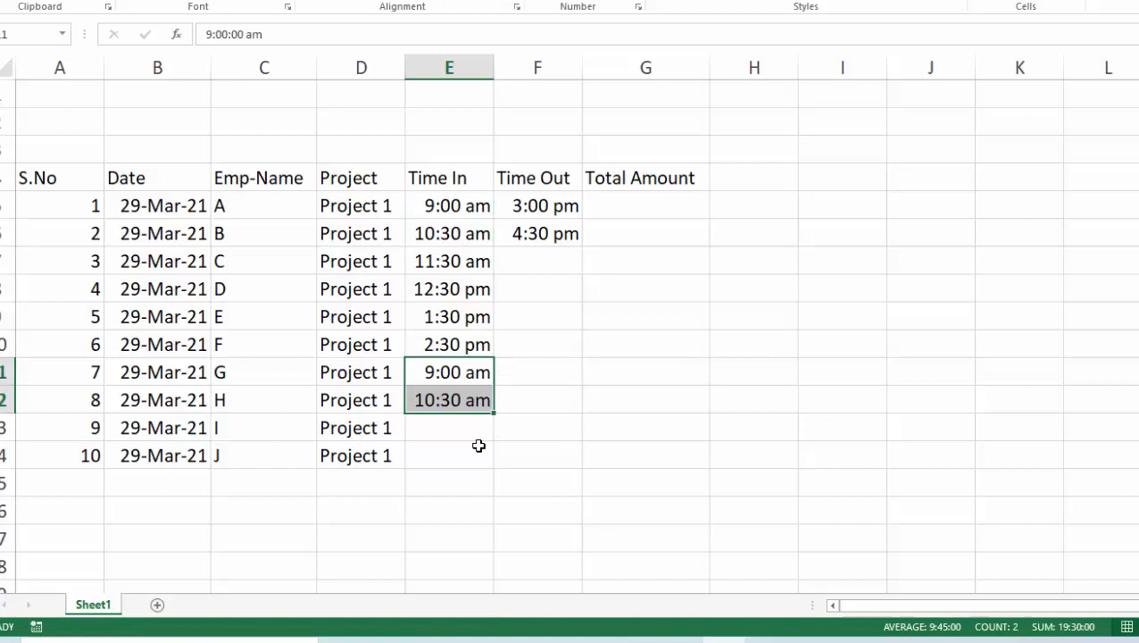
Autofill employee B's Time Out down to employee G, and set F's Time Out to 6:30 pm and G's to 8:30 pm.
click(525, 245)
drag(582, 247, 519, 369)
click(523, 345)
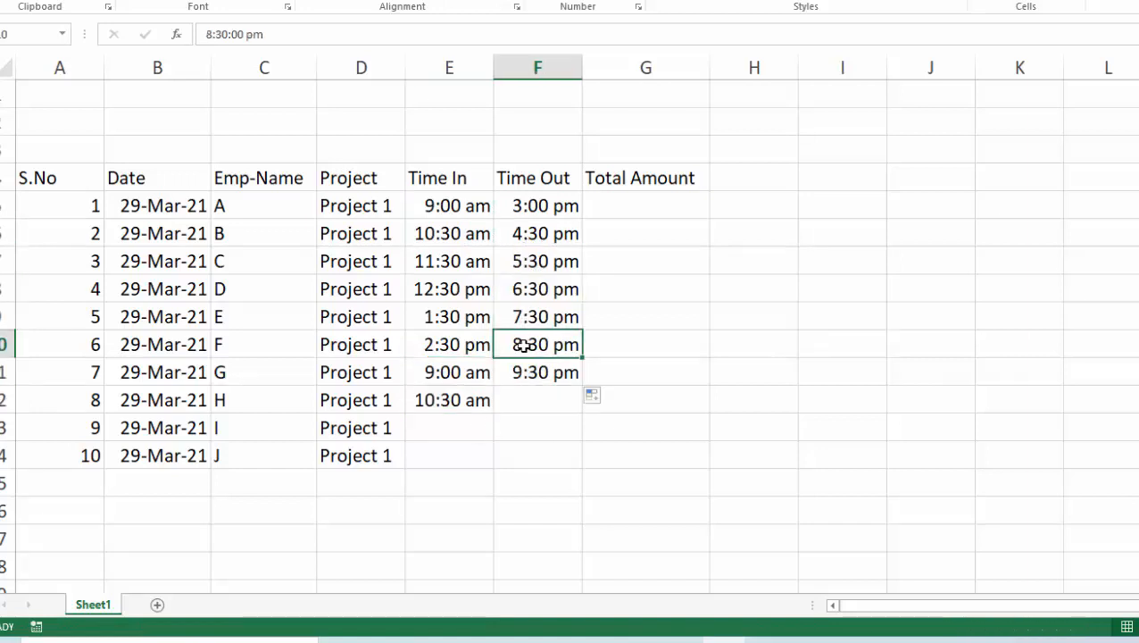
text(6:30 pm)
key(Tab)
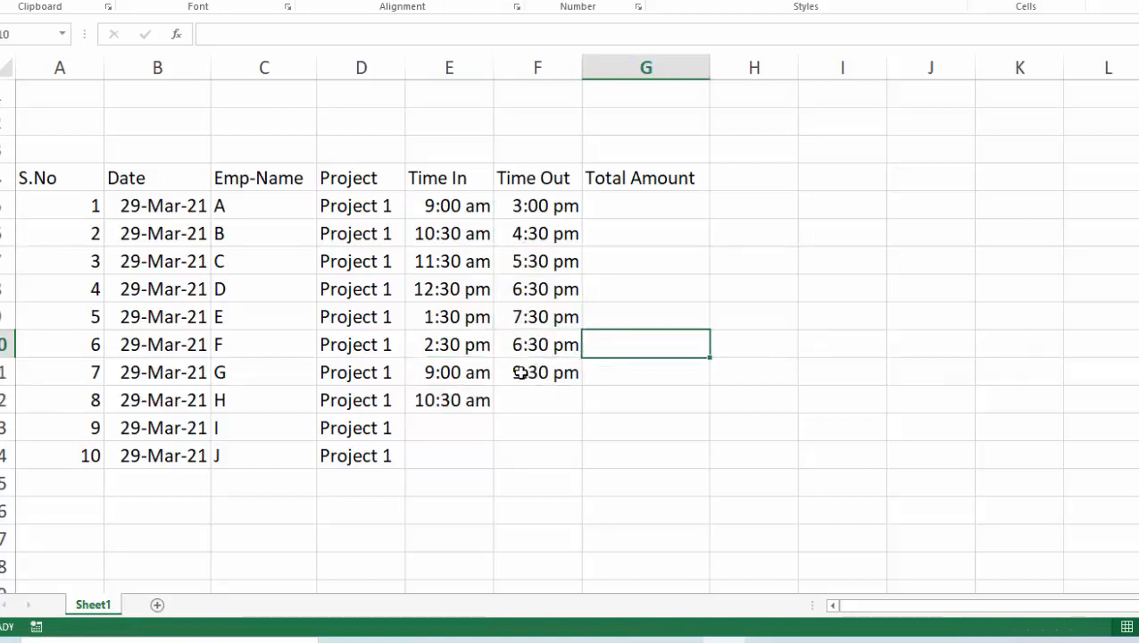
Copy employee A's 3:00 pm Time Out to employee H and employee C's 5:30 pm Time Out to employee I.
click(522, 203)
key(ctrl+c)
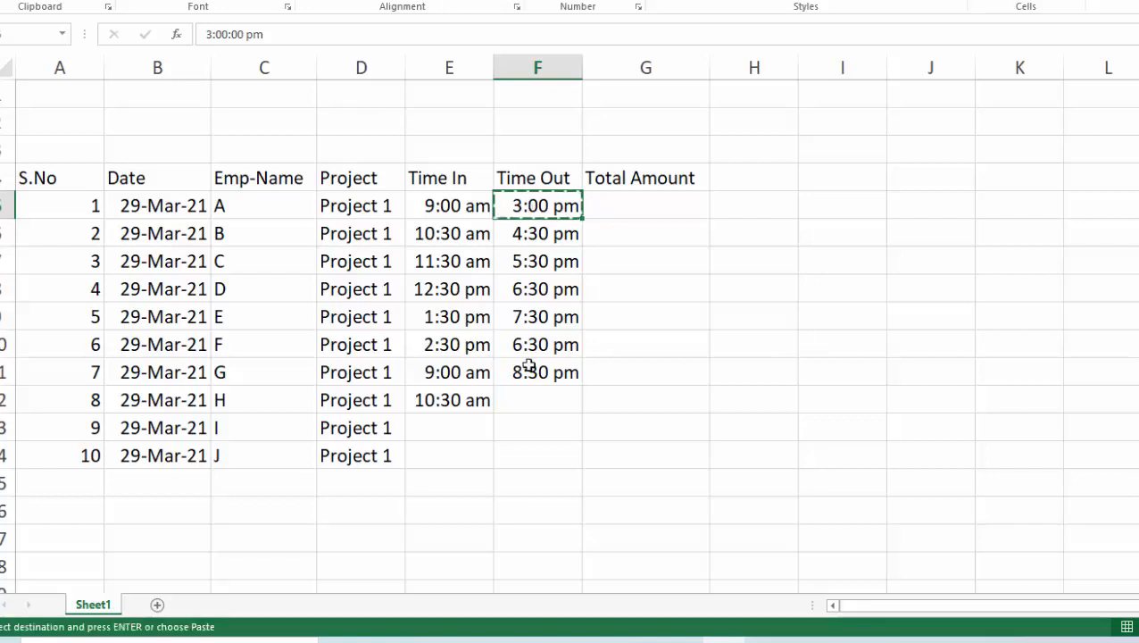
click(540, 411)
key(ctrl+v)
click(556, 262)
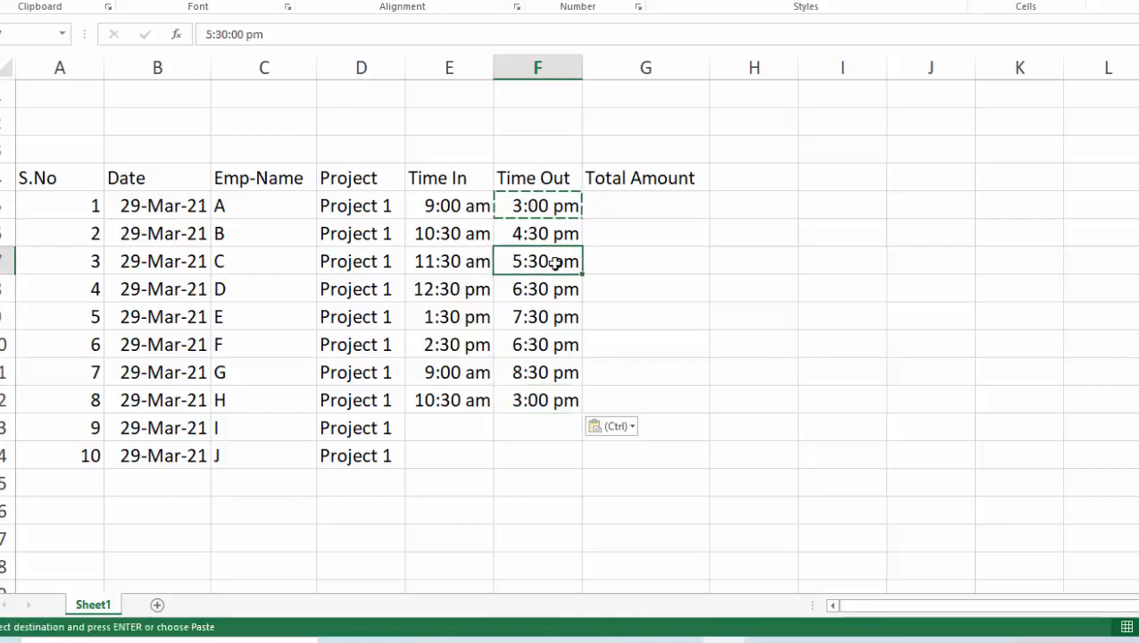
key(ctrl+c)
click(529, 423)
key(ctrl+v)
Copy employee G's Time In to employees I and J, and set their Time Out to 2:30 pm and 3:00 pm.
click(447, 373)
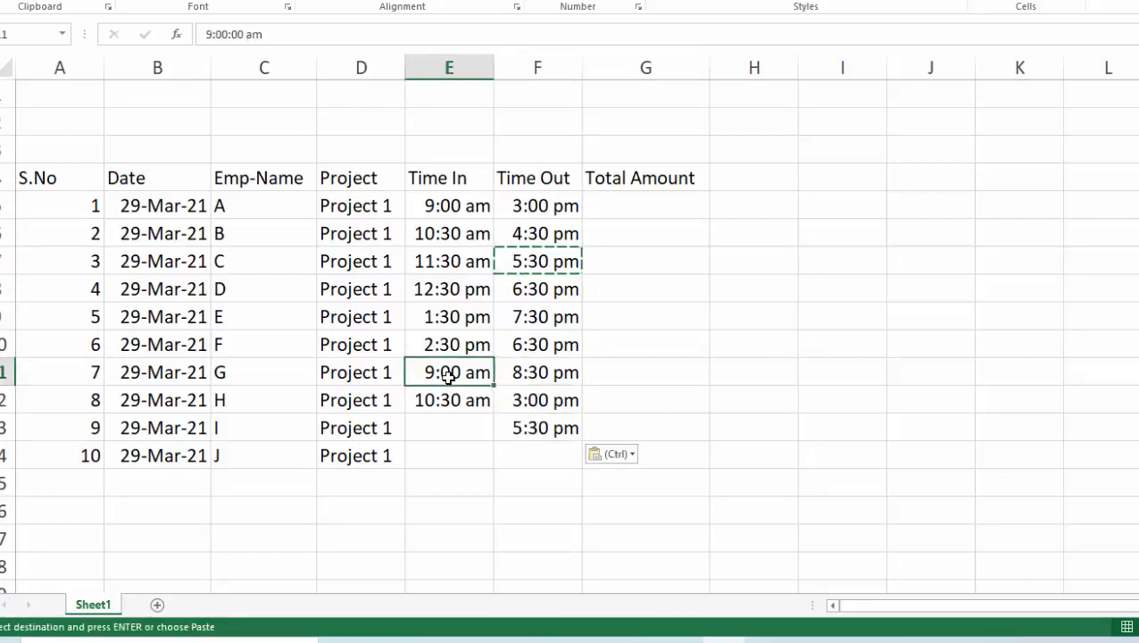
key(ctrl+v)
key(ctrl+z)
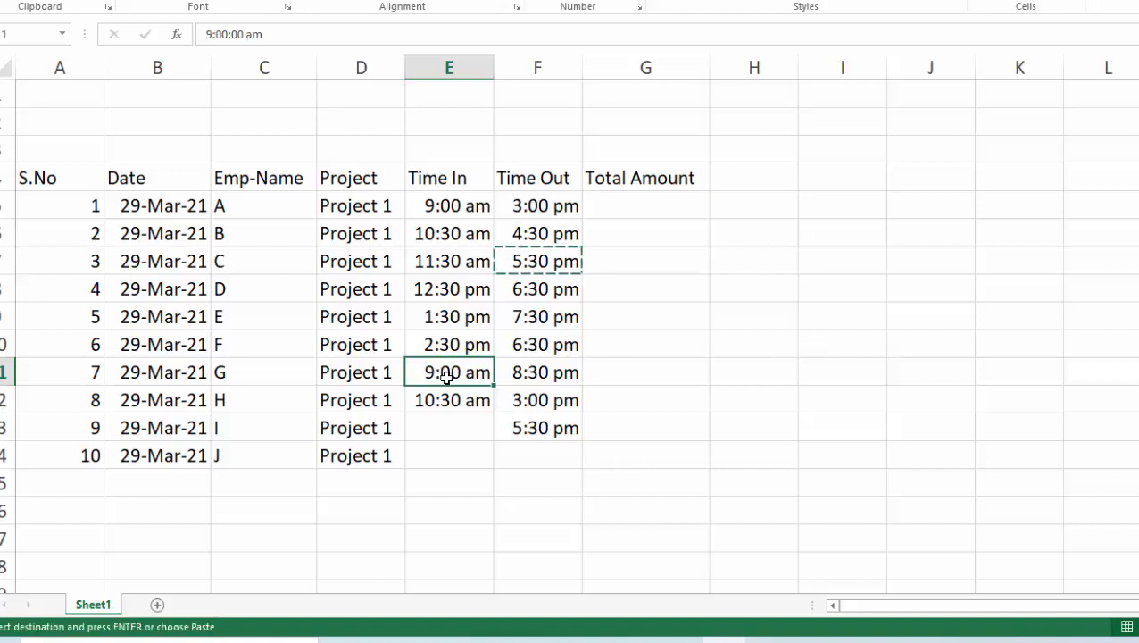
key(ctrl+c)
click(441, 428)
key(ctrl+v)
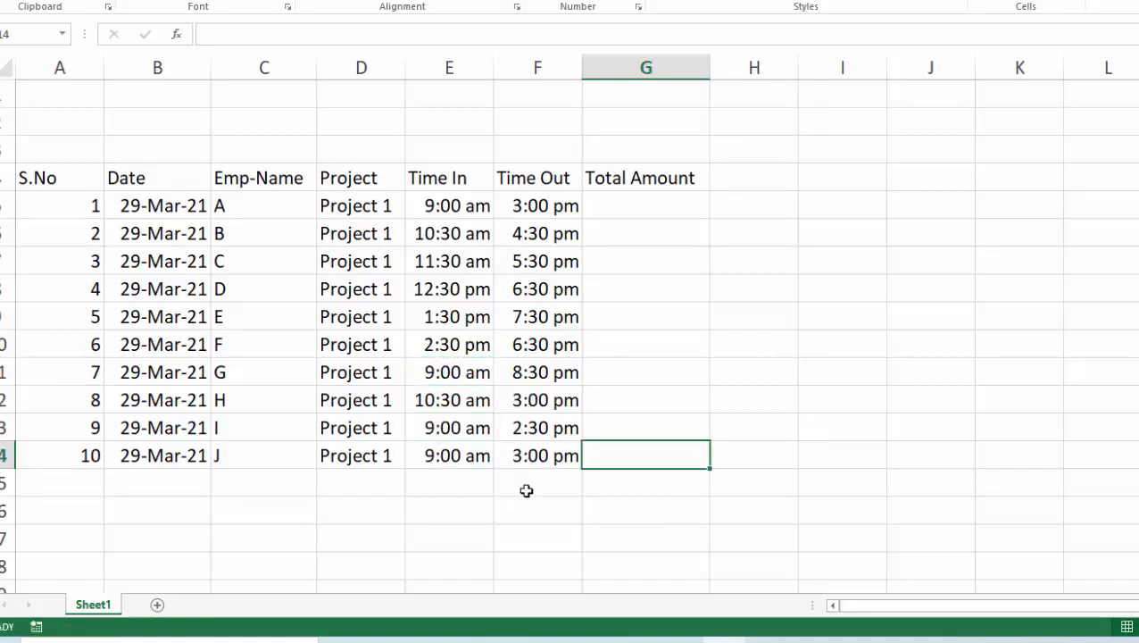
click(812, 411)
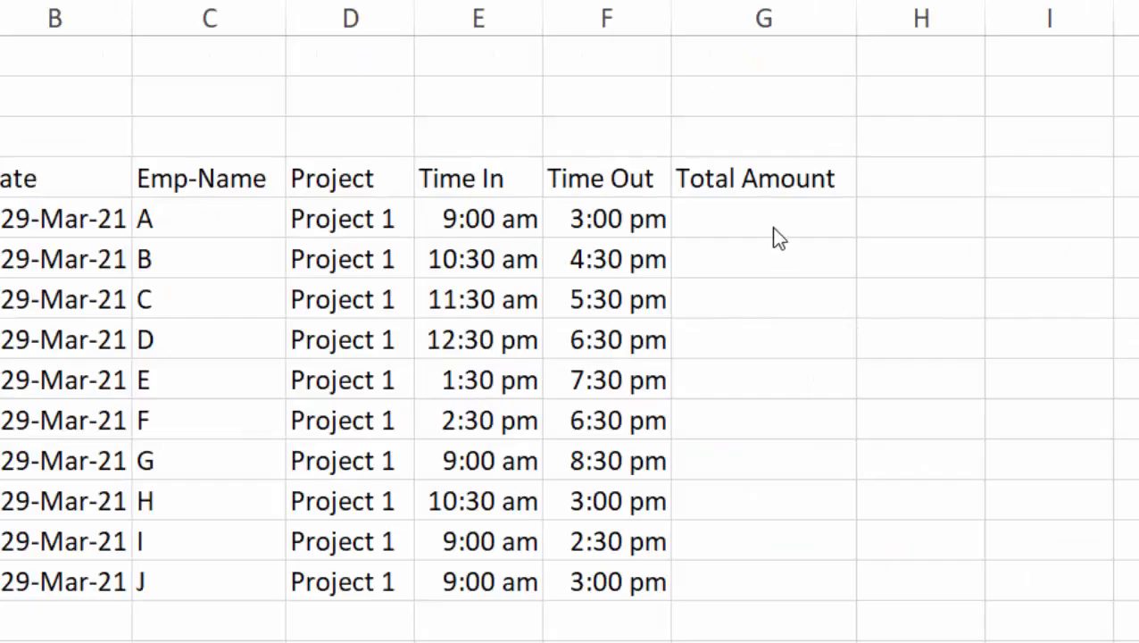
click(771, 223)
click(925, 405)
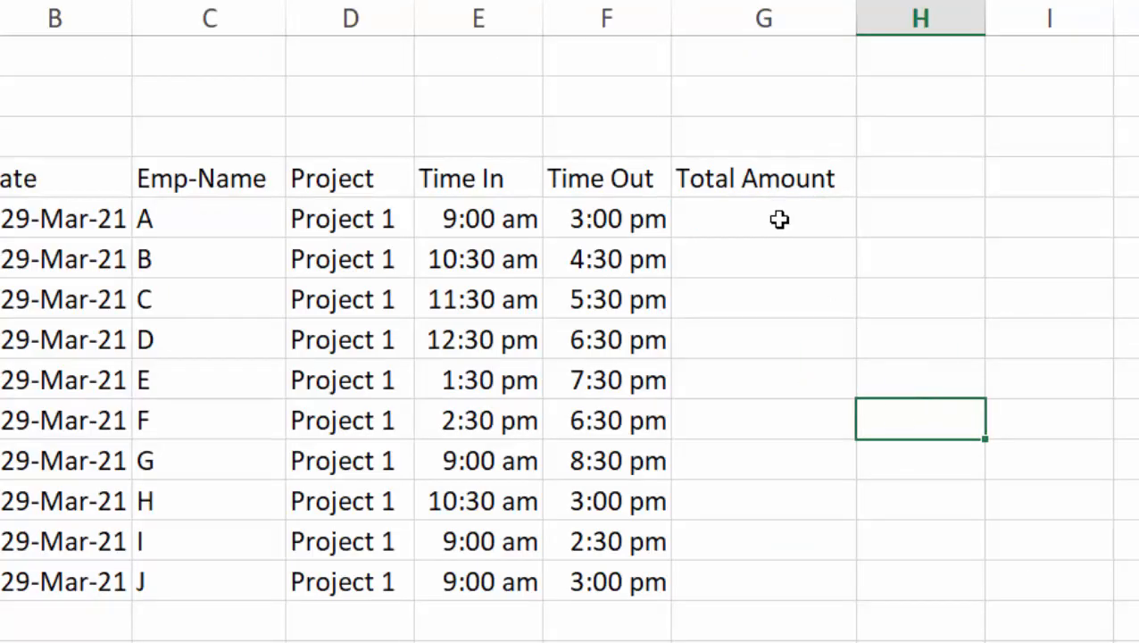
Begin employee A's Total Amount formula with the hours between Time In and Time Out: =(HOUR(F5-E5.
click(780, 218)
text(=)
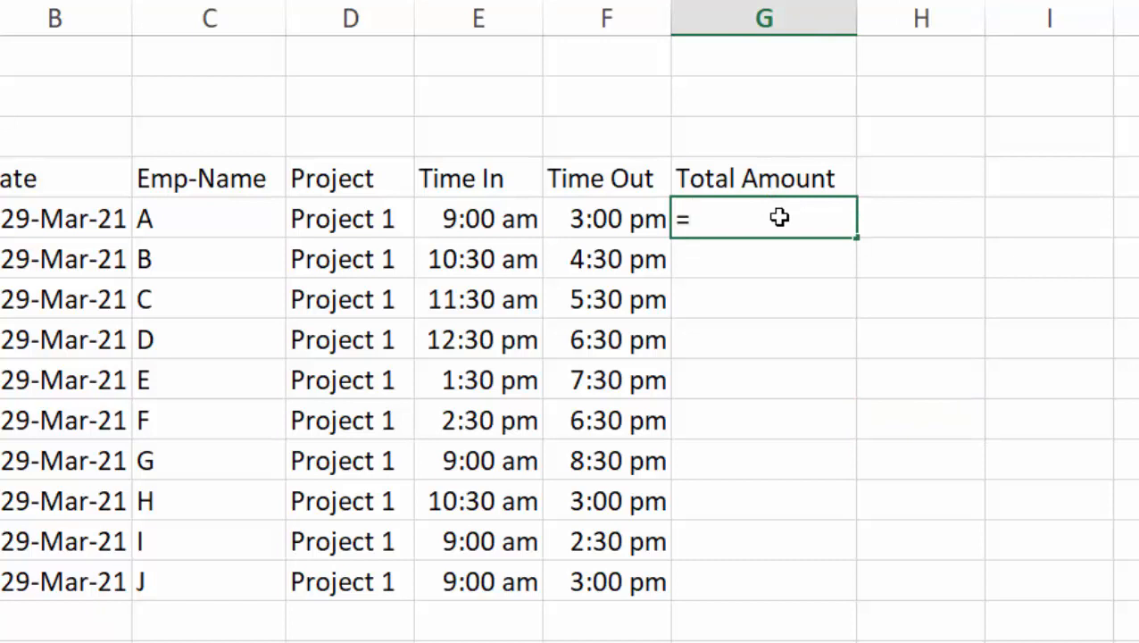
text((Hour)
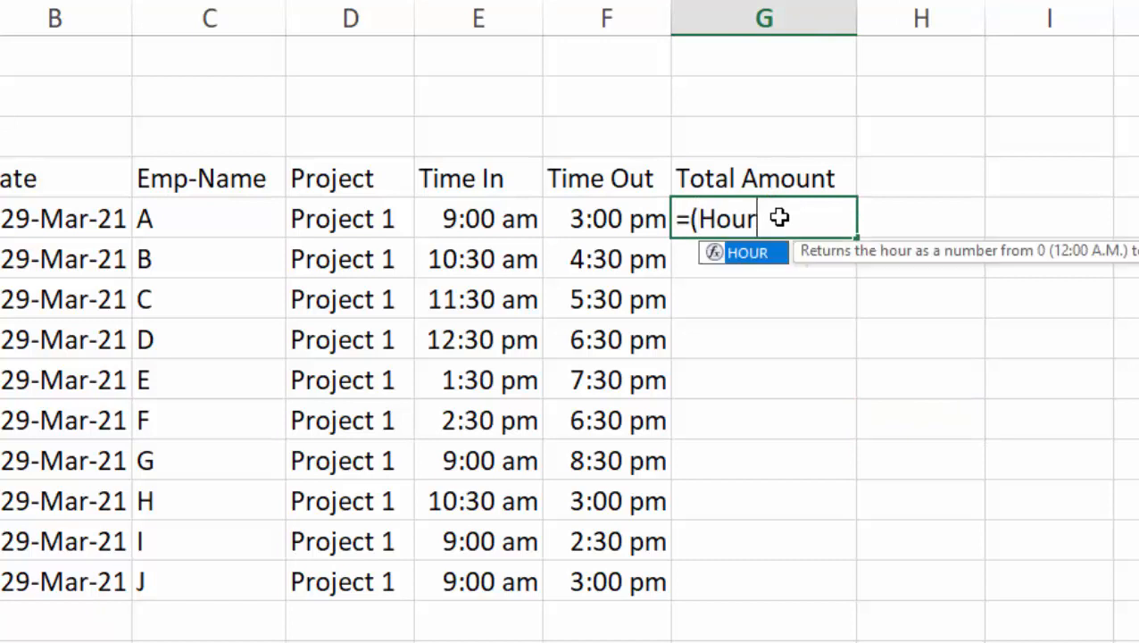
key(Tab)
click(636, 220)
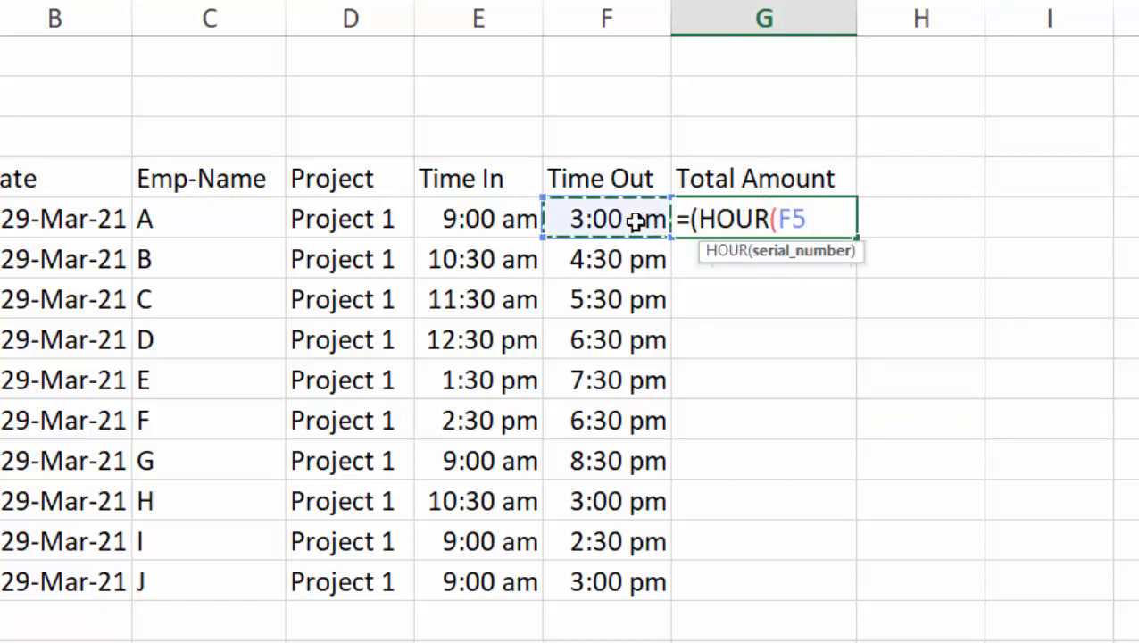
text(-)
click(492, 207)
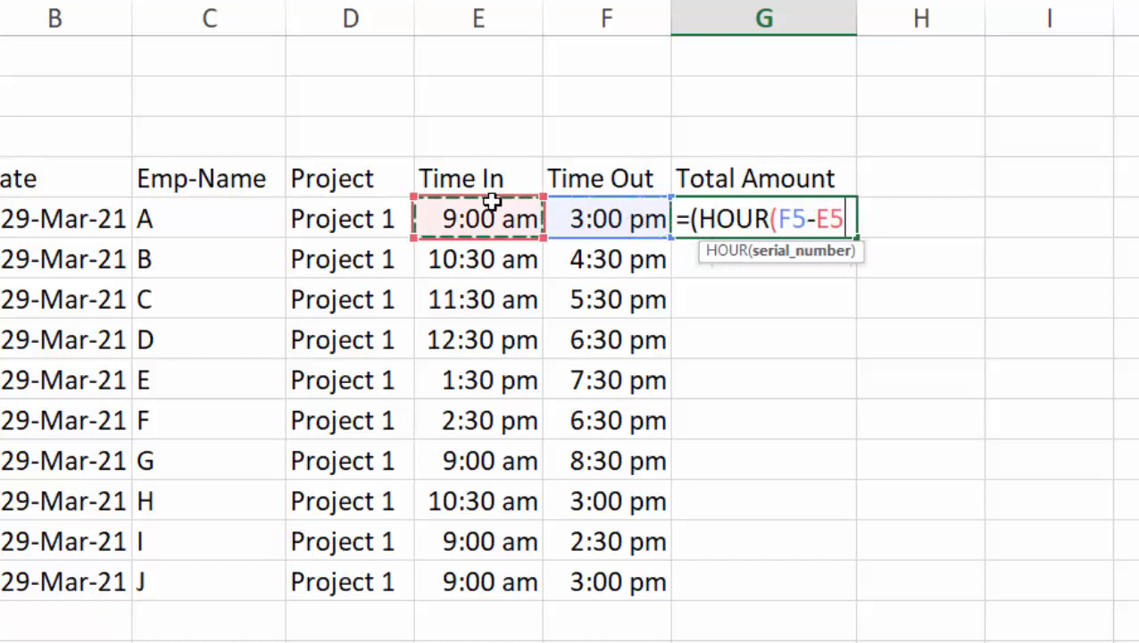
Close the HOUR function and extend the formula with +MINUTE(F5-E5)/60*200.
text()+minu)
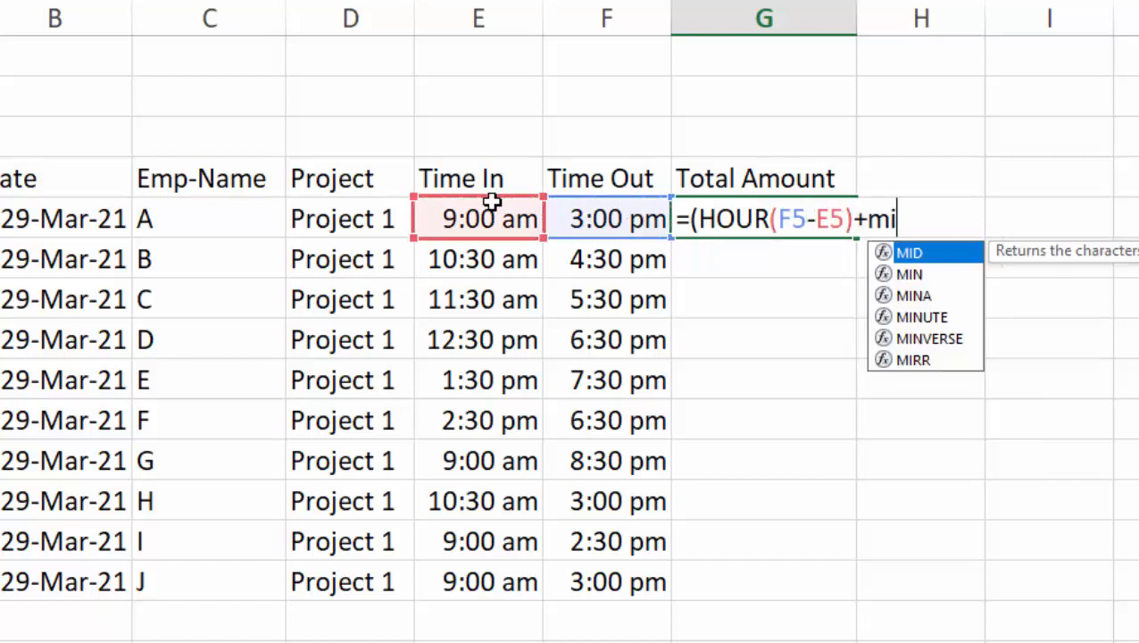
key(Tab)
click(613, 220)
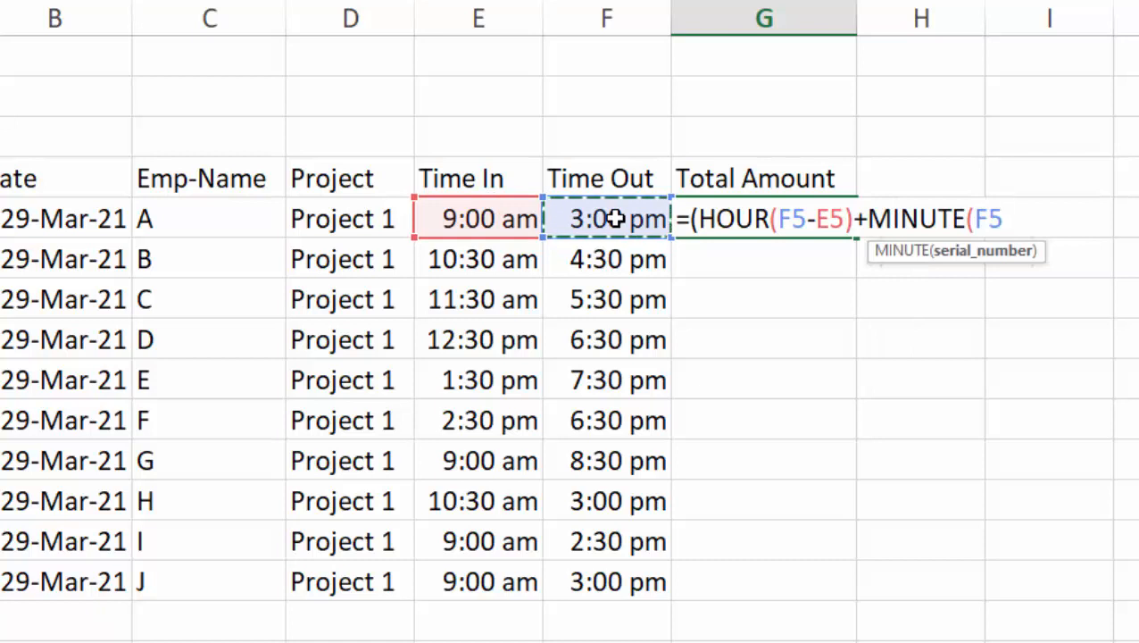
text(-)
click(494, 210)
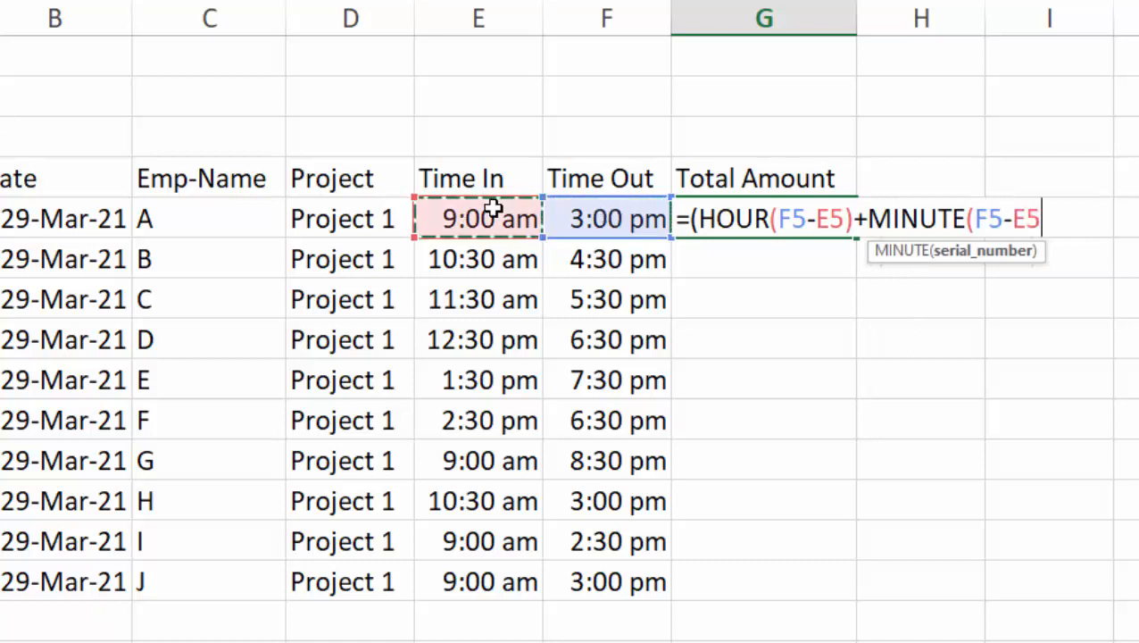
text()/)
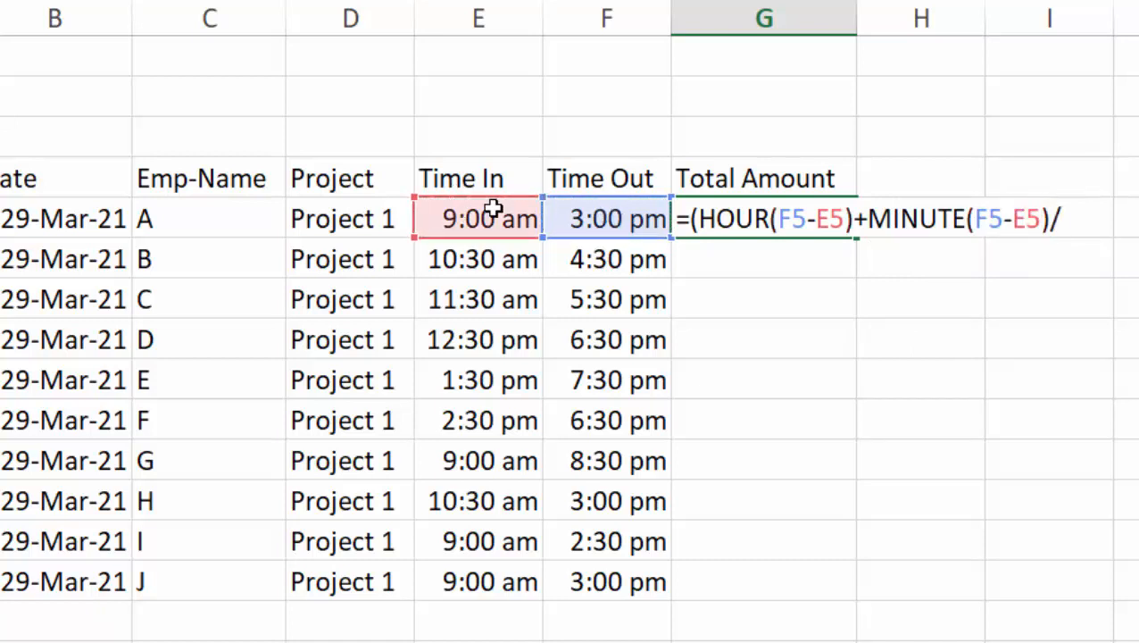
text(60*200)
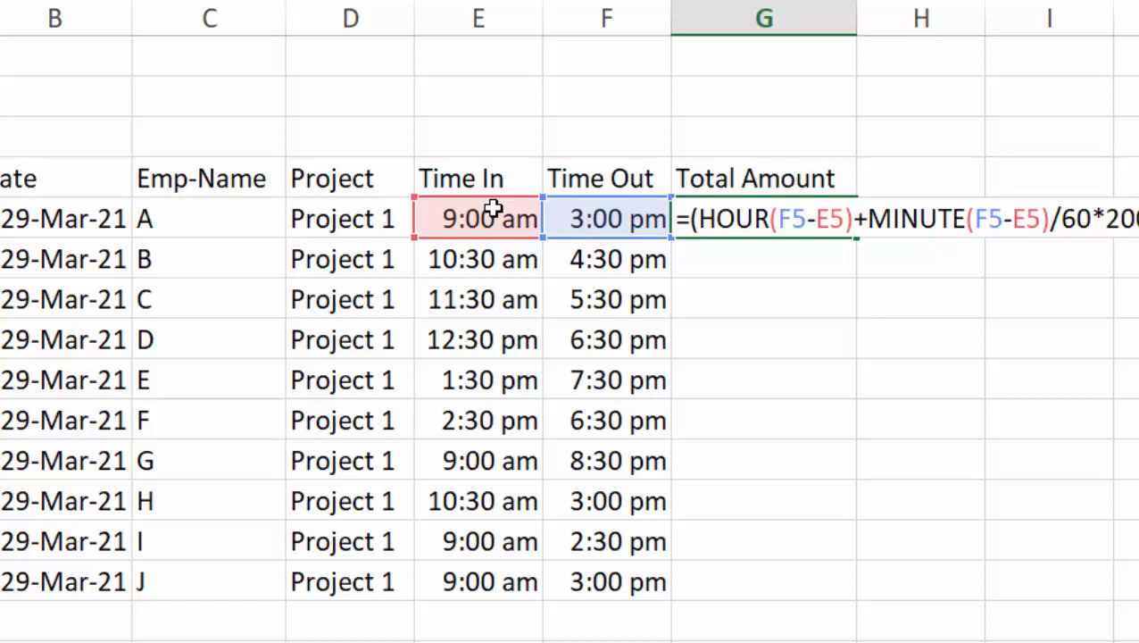
Change the formula's hourly rate to 80, close the outer parenthesis and commit =(HOUR(F5-E5)+MINUTE(F5-E5)/60*80).
key(BackSpace)
key(BackSpace)
text(80)
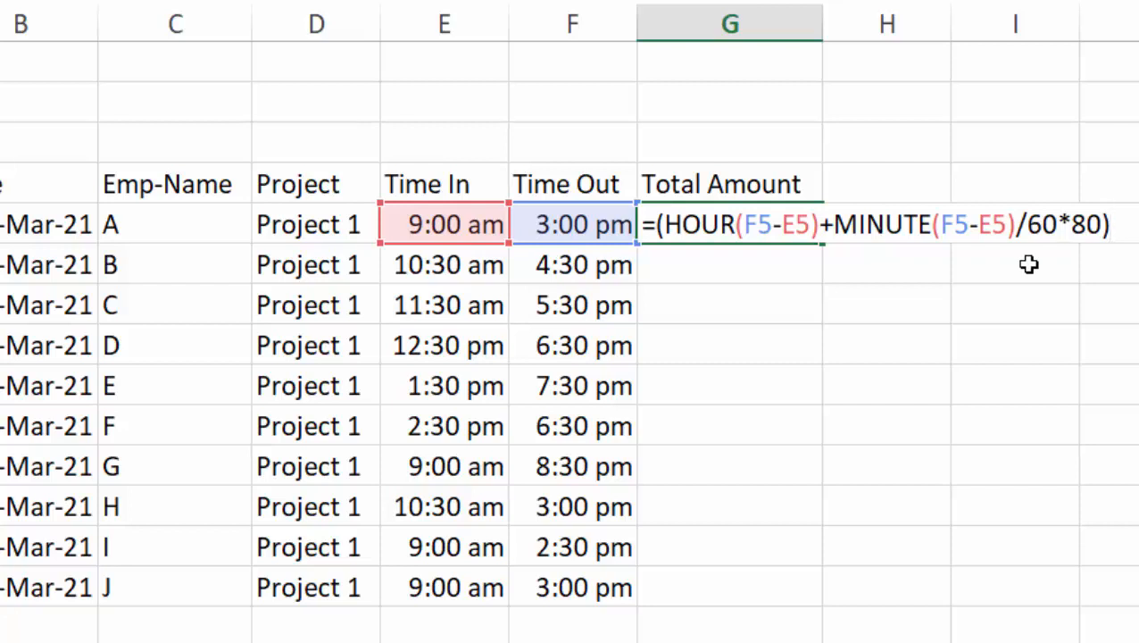
key(Return)
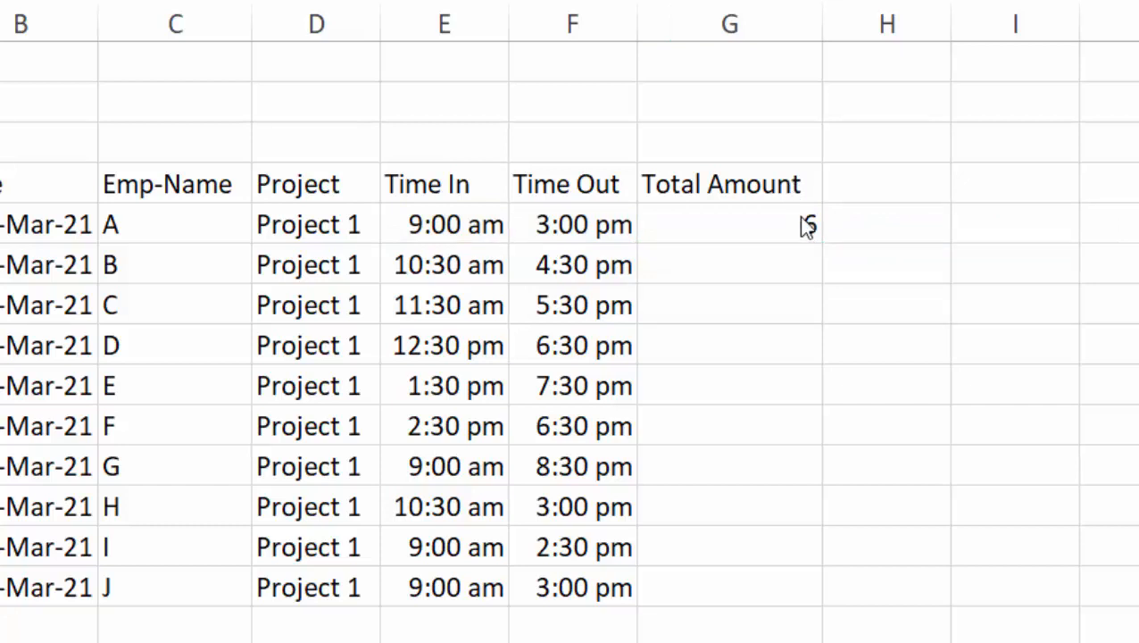
Correct employee A's Total Amount formula to =(HOUR(F5-E5)+MINUTE(F5-E5)/60)*80 and fill it down through employee J.
double_click(786, 221)
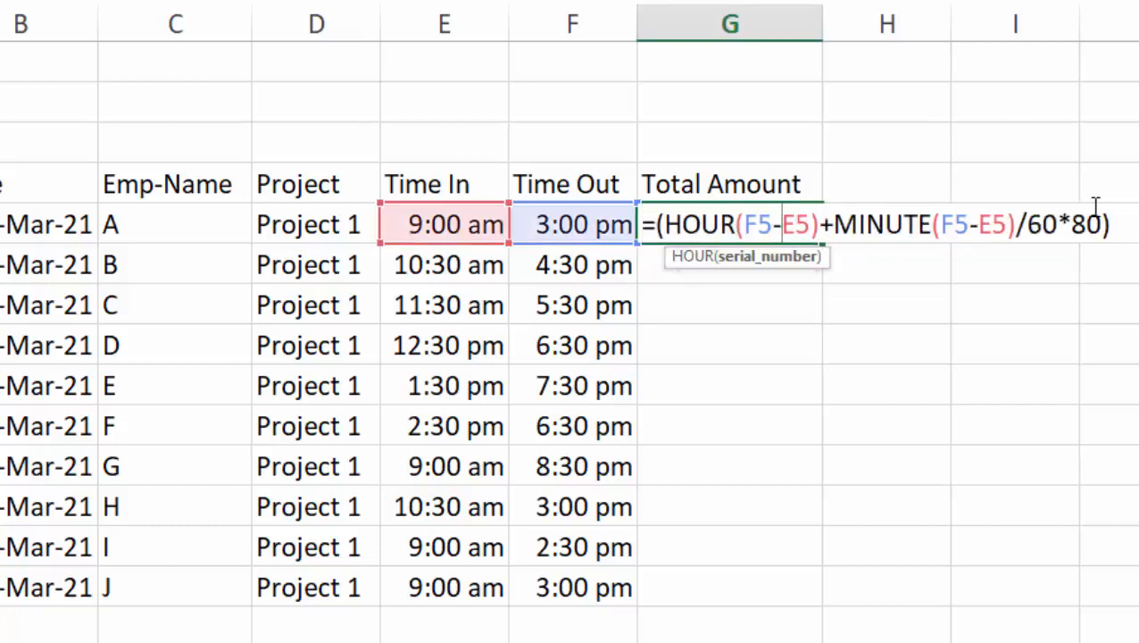
click(1116, 223)
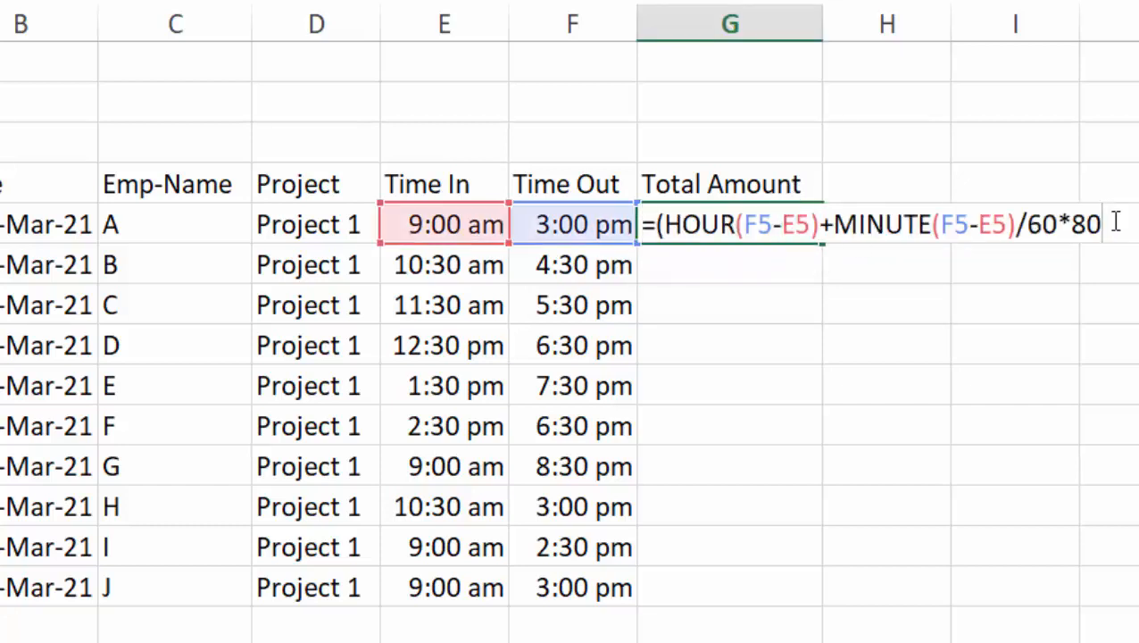
click(1059, 223)
text())
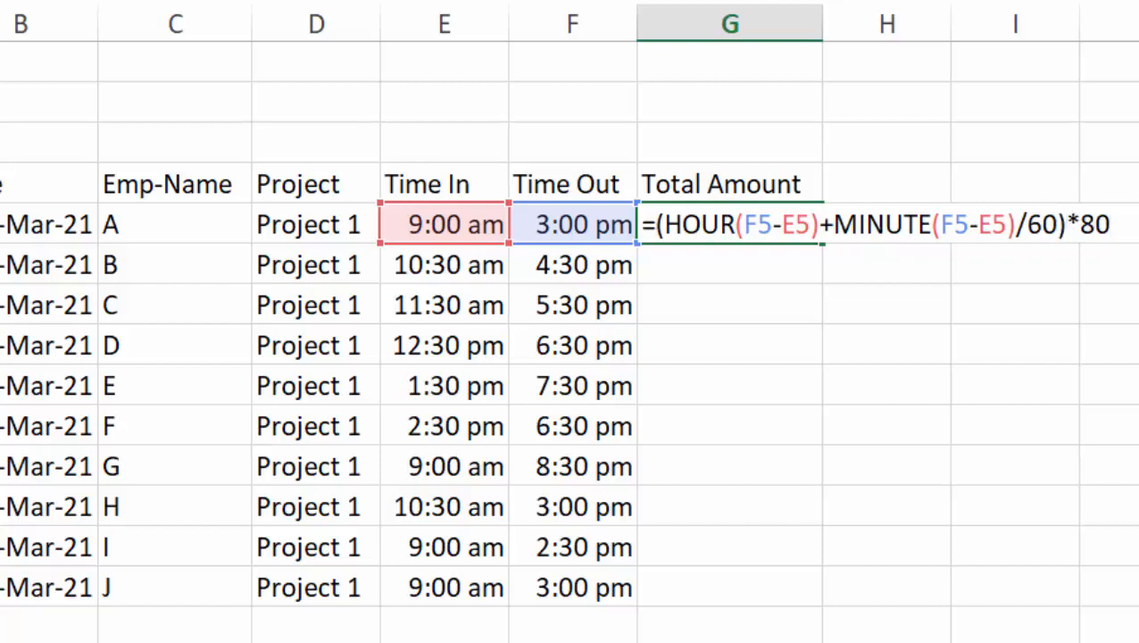
key(Return)
click(788, 224)
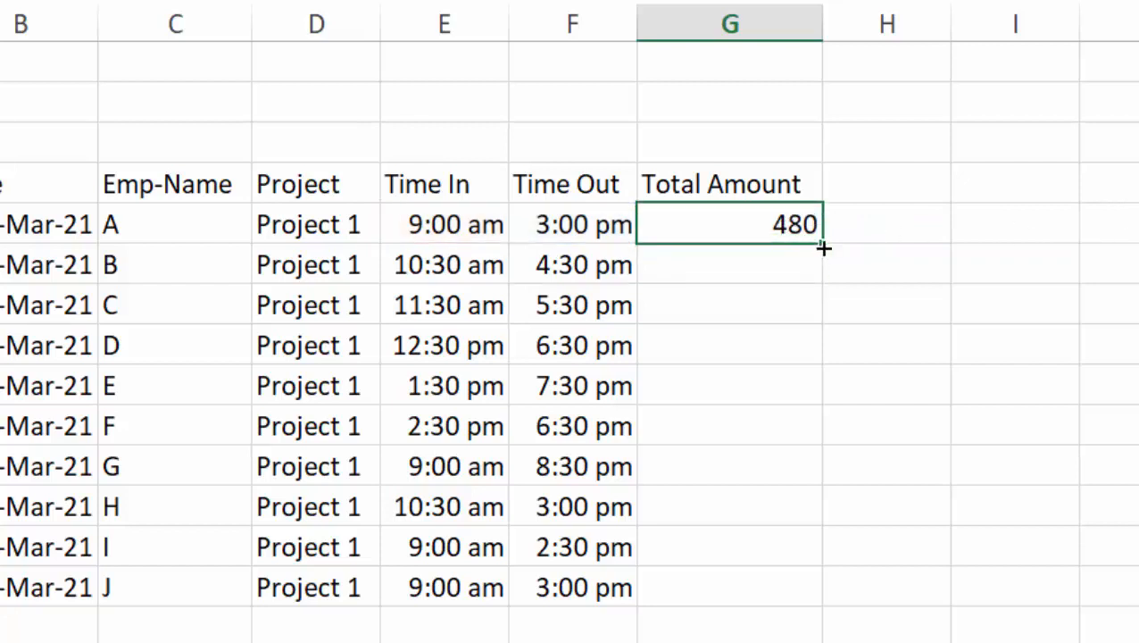
double_click(822, 249)
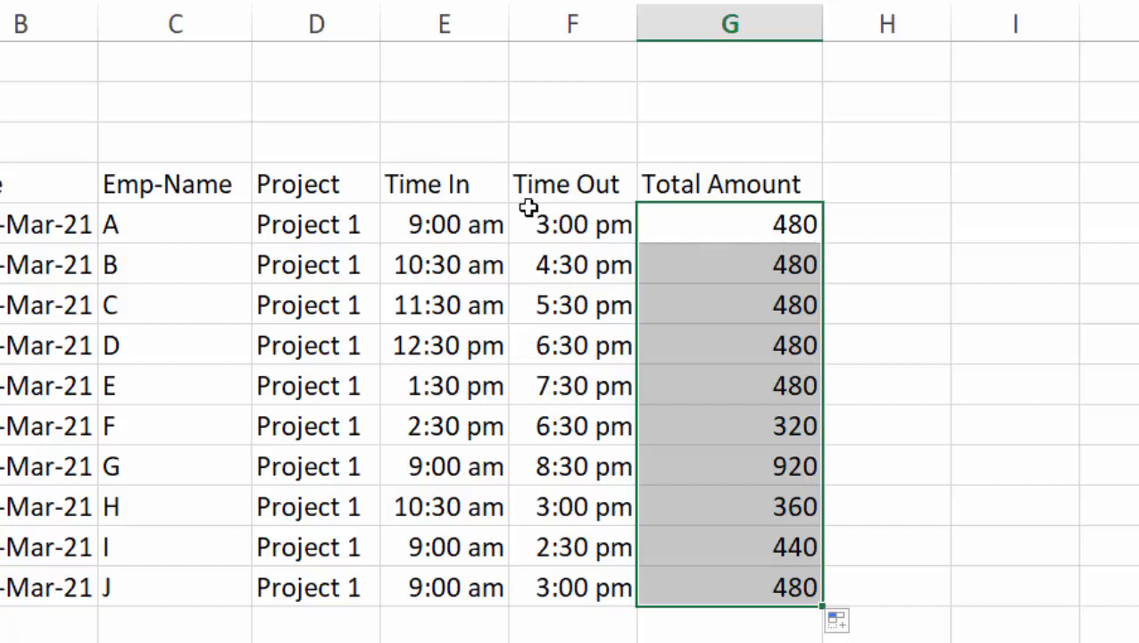
Change employee D's Time In to 10:30 am.
click(417, 346)
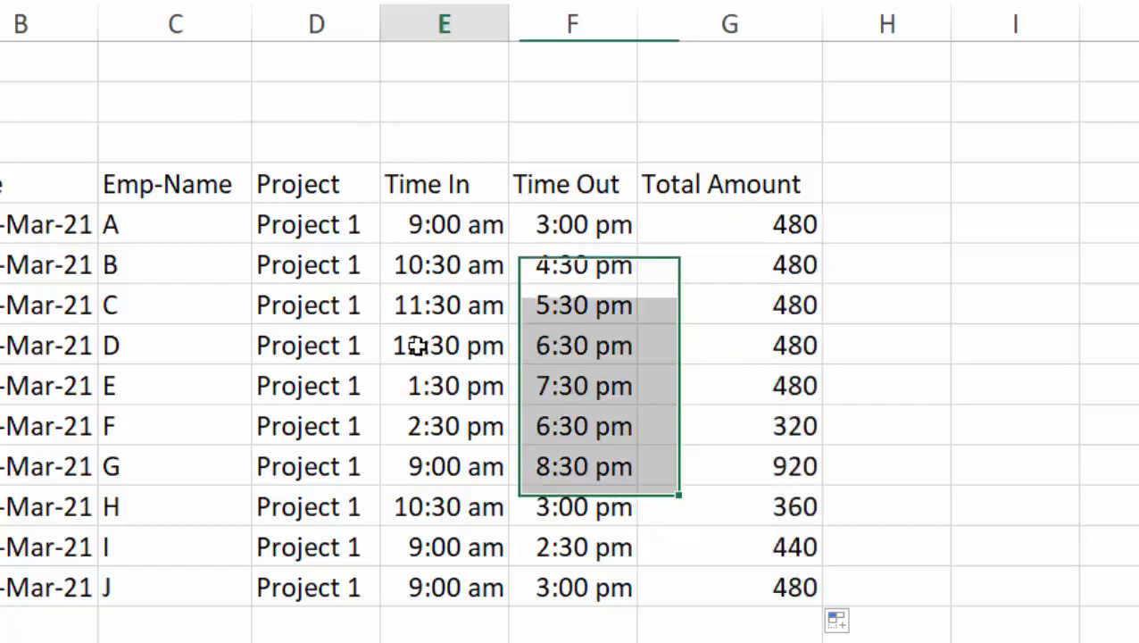
double_click(417, 347)
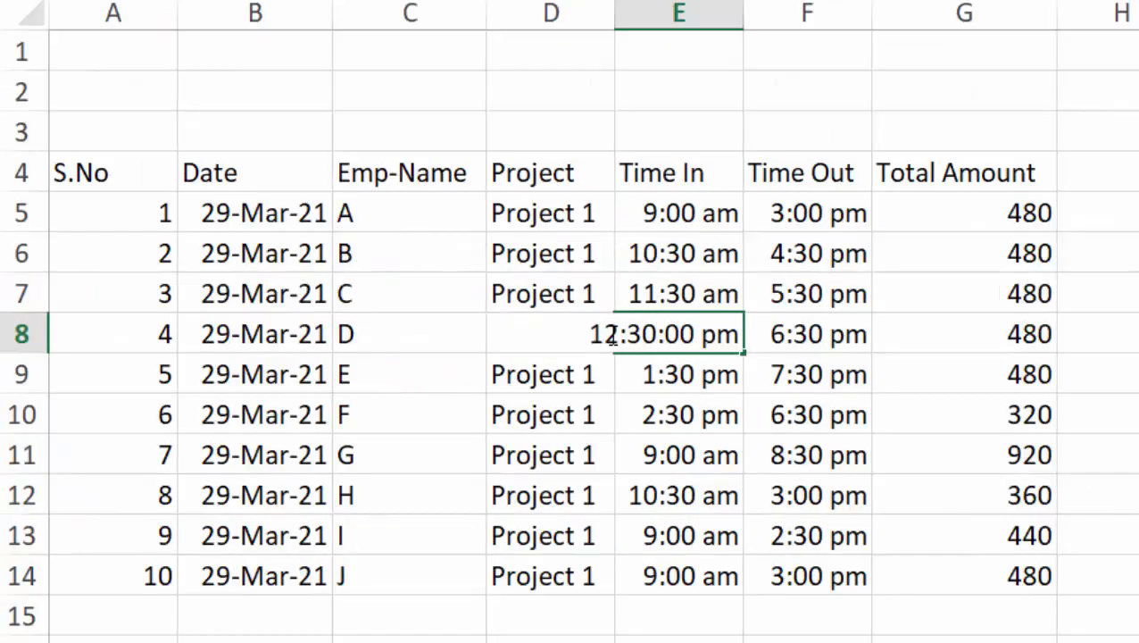
double_click(616, 336)
click(616, 336)
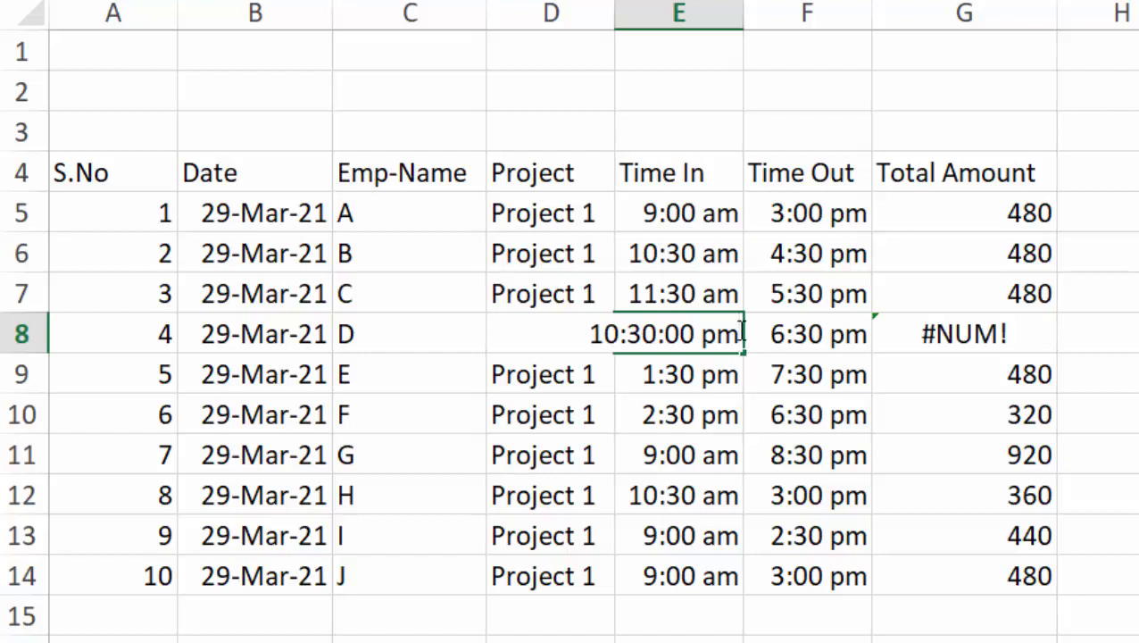
key(BackSpace)
key(BackSpace)
text(am)
key(Tab)
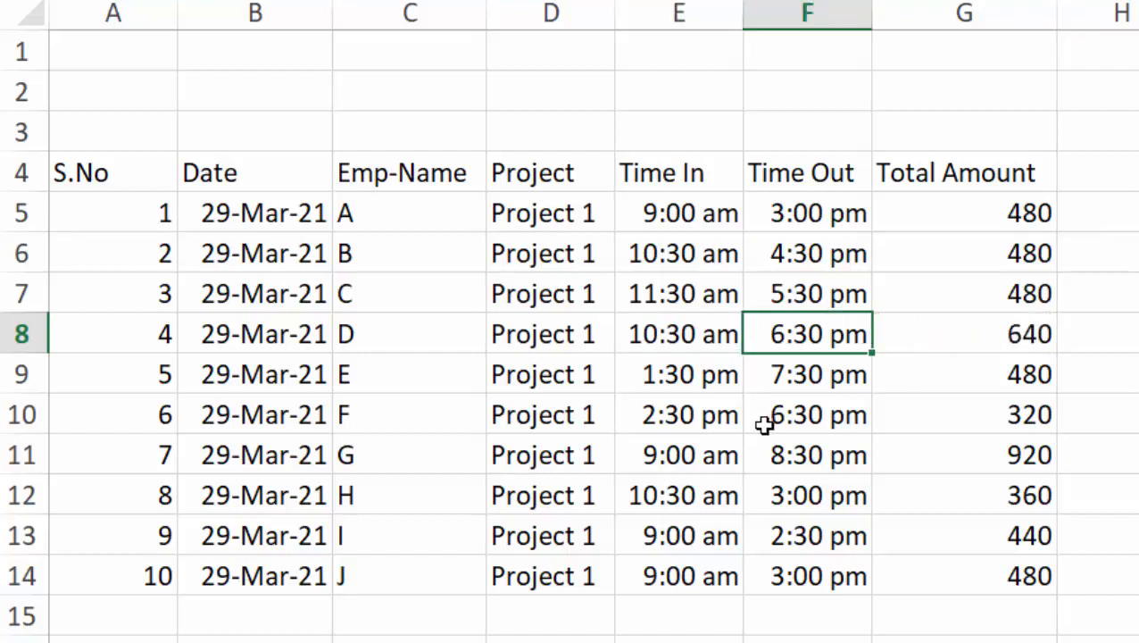
Change employee F's Time In to 9:30 am.
double_click(656, 422)
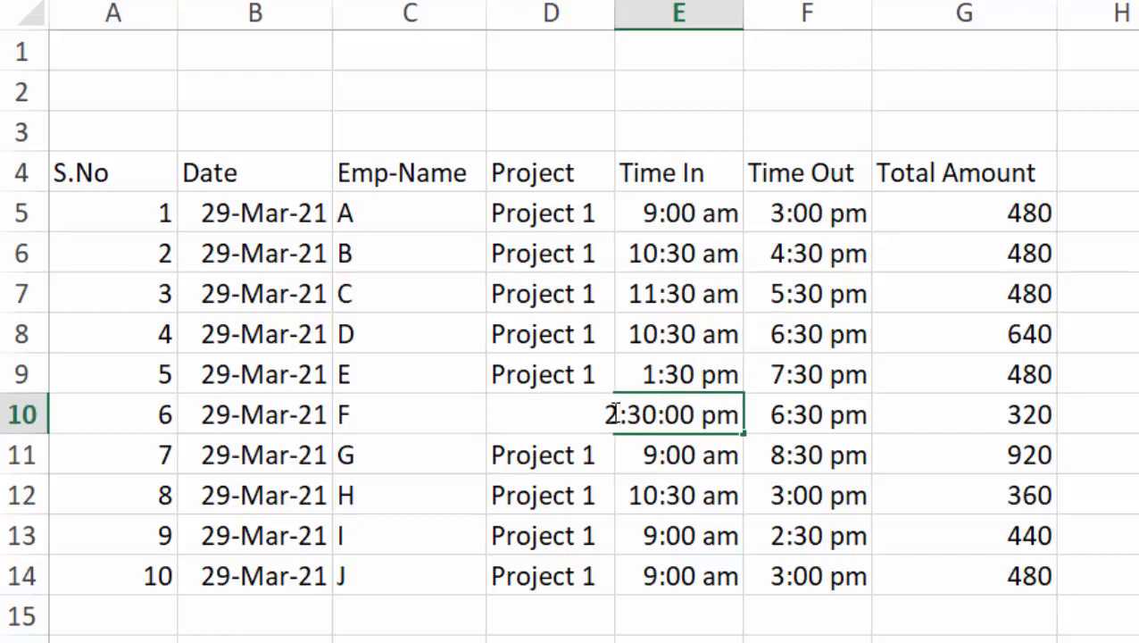
key(BackSpace)
text(9)
click(740, 416)
key(BackSpace)
key(BackSpace)
text(am)
key(Tab)
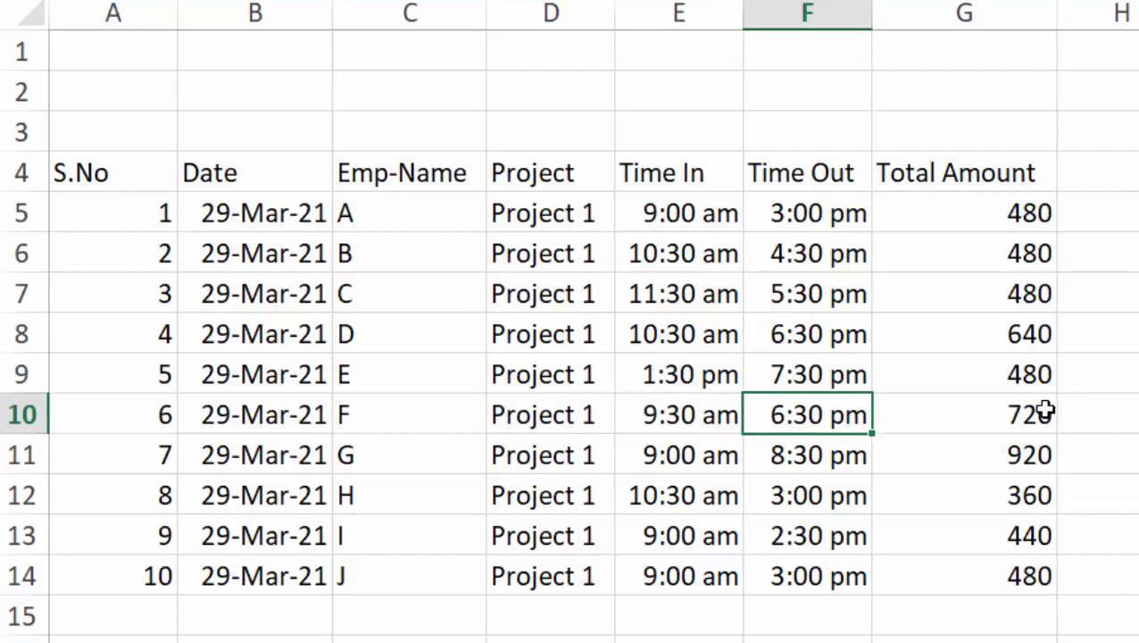
Change employee J's Time Out to 5:00 pm.
click(782, 577)
double_click(786, 576)
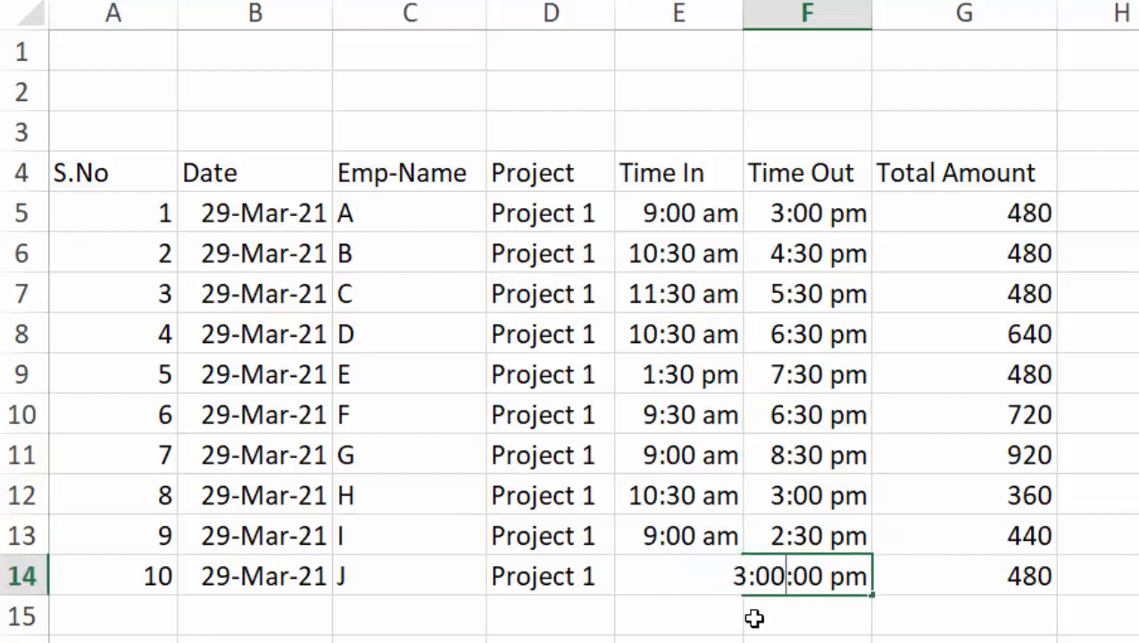
key(BackSpace)
text(5)
key(Tab)
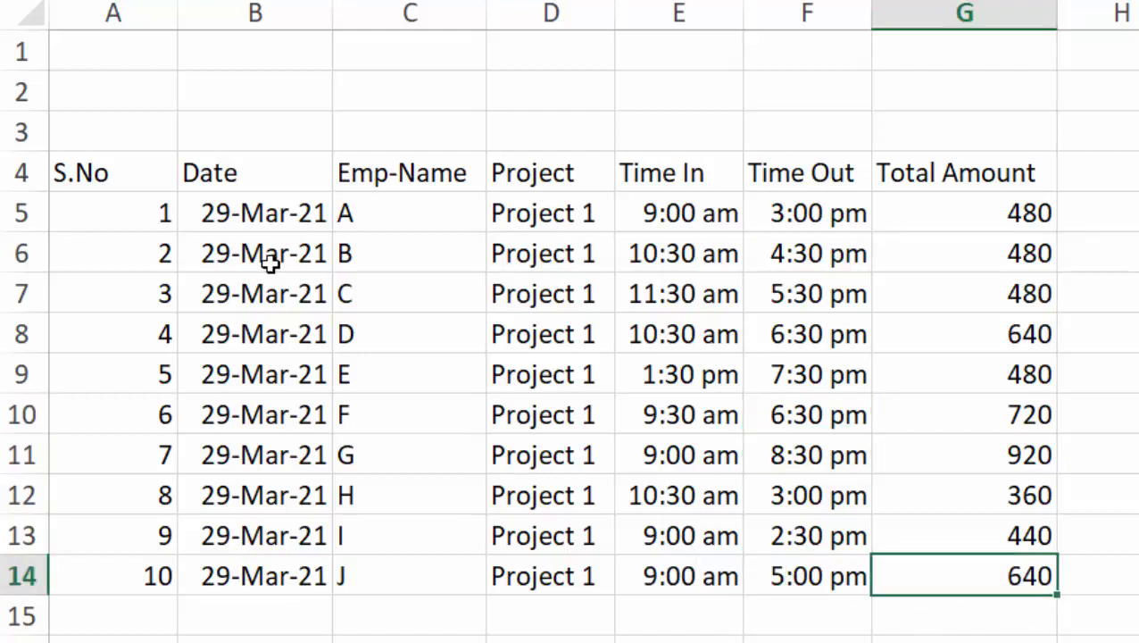
Apply All Borders to the whole time sheet table, A4:G14, including the header row.
mouse_move(132, 183)
mouse_down()
mouse_move(273, 408)
mouse_move(414, 582)
mouse_move(965, 576)
mouse_up()
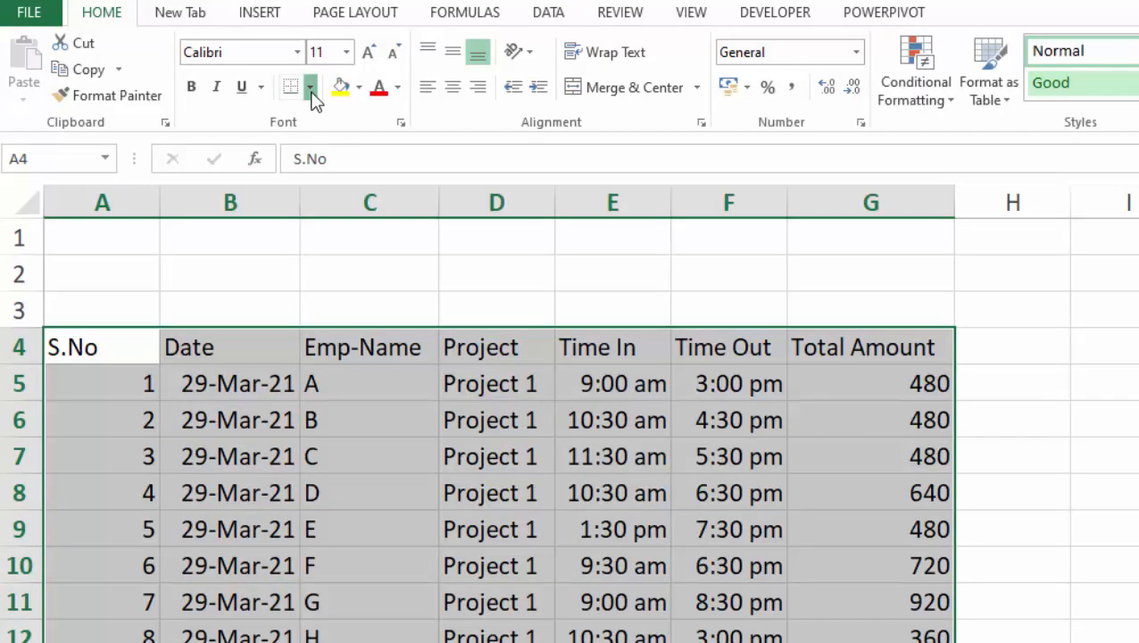
click(311, 88)
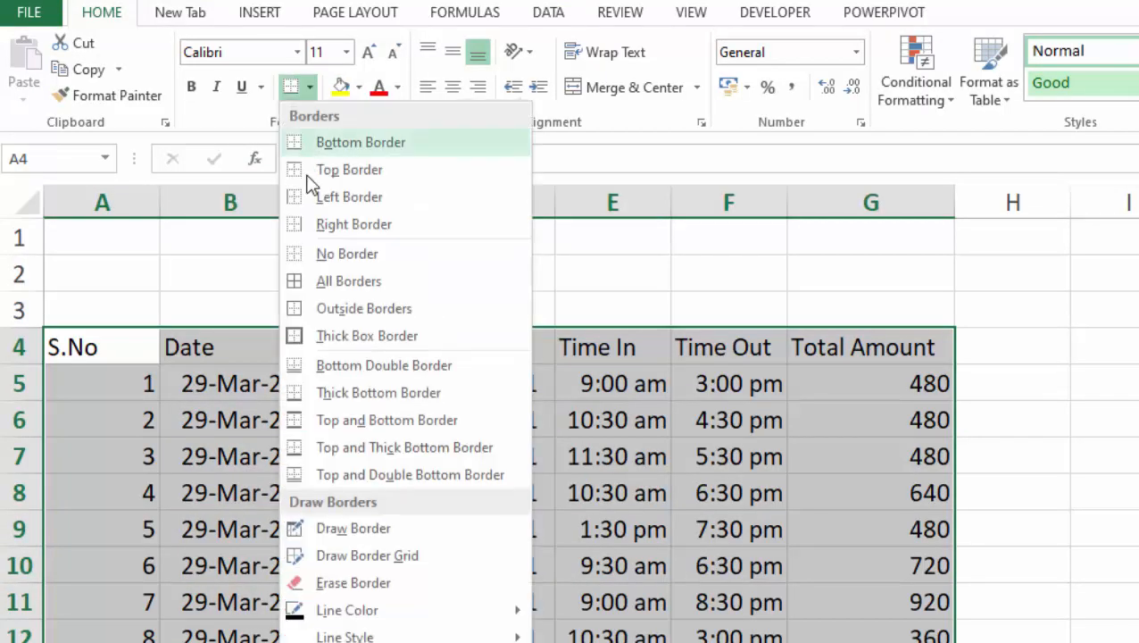
click(326, 281)
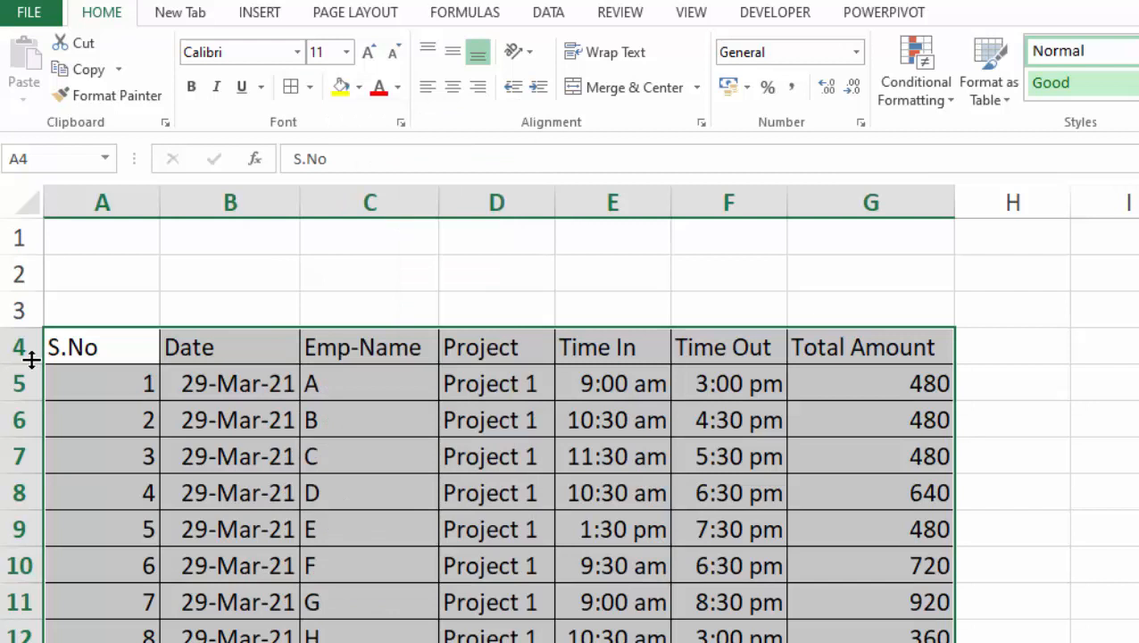
Increase the height of header row 4 and center the headings A4:G4 horizontally and vertically.
drag(22, 365, 29, 384)
drag(98, 356, 887, 353)
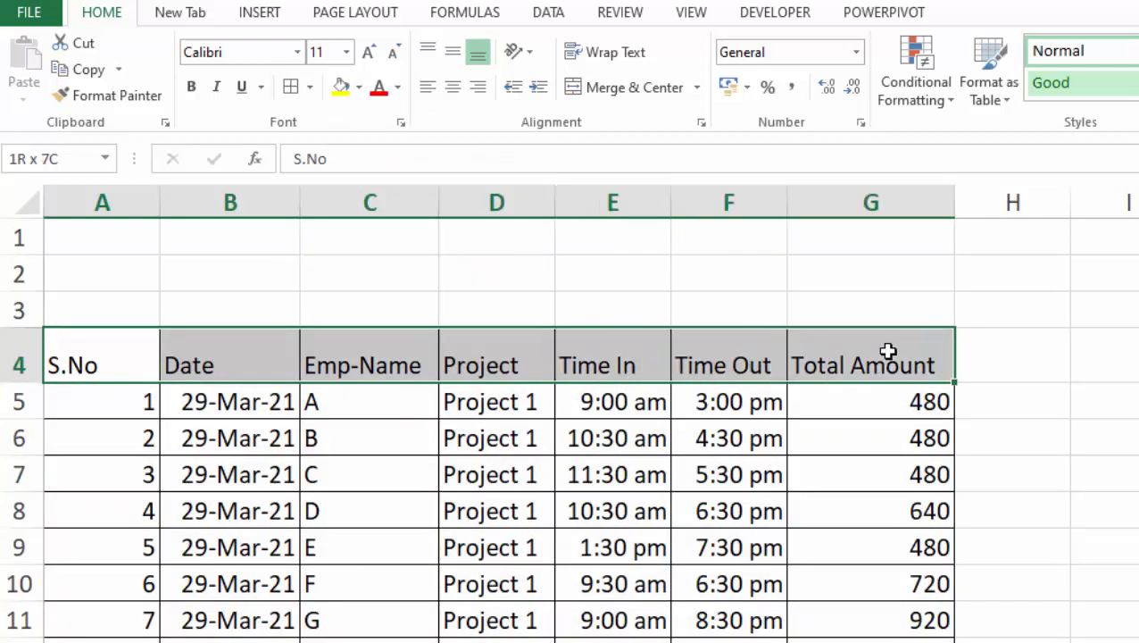
click(451, 87)
click(454, 54)
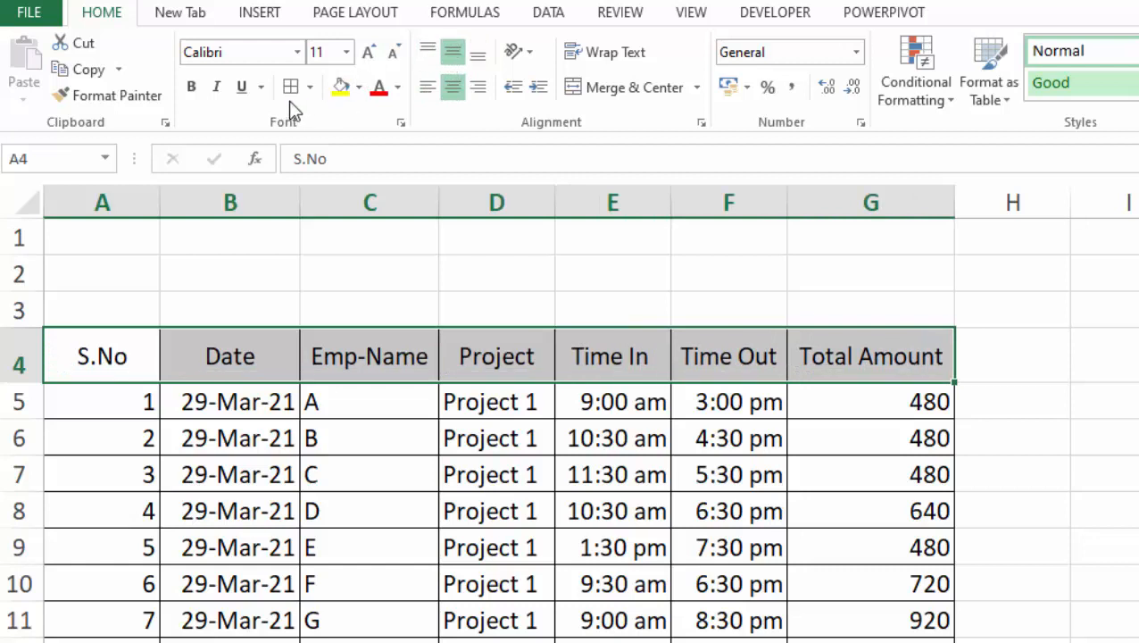
Format the headings A4:G4 as bold, underlined white text on a standard dark blue fill.
click(241, 88)
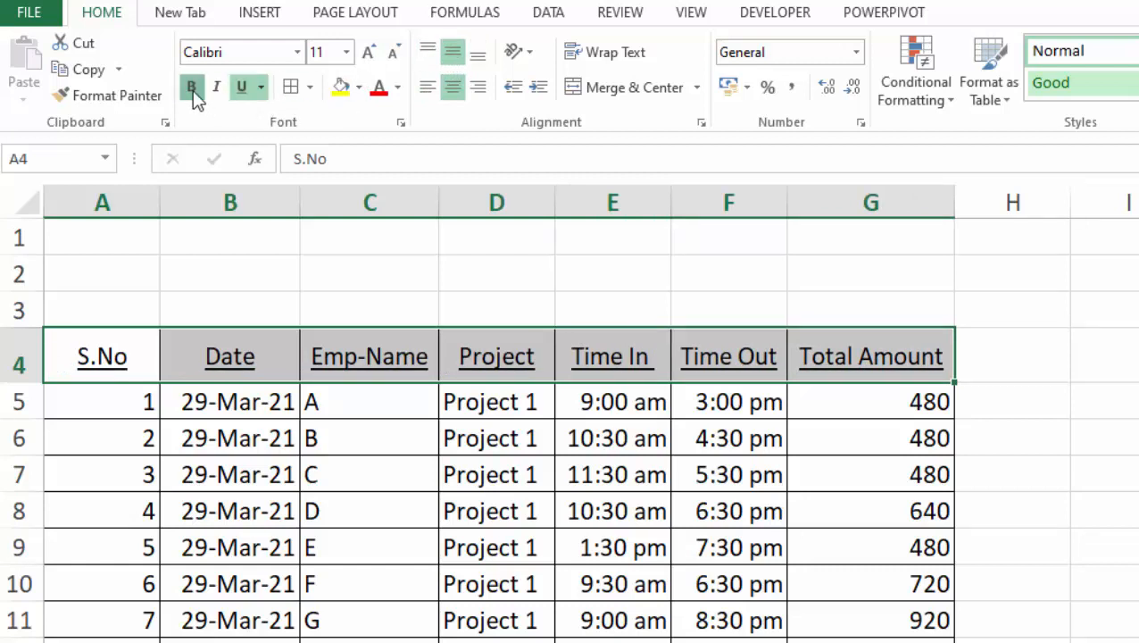
click(192, 90)
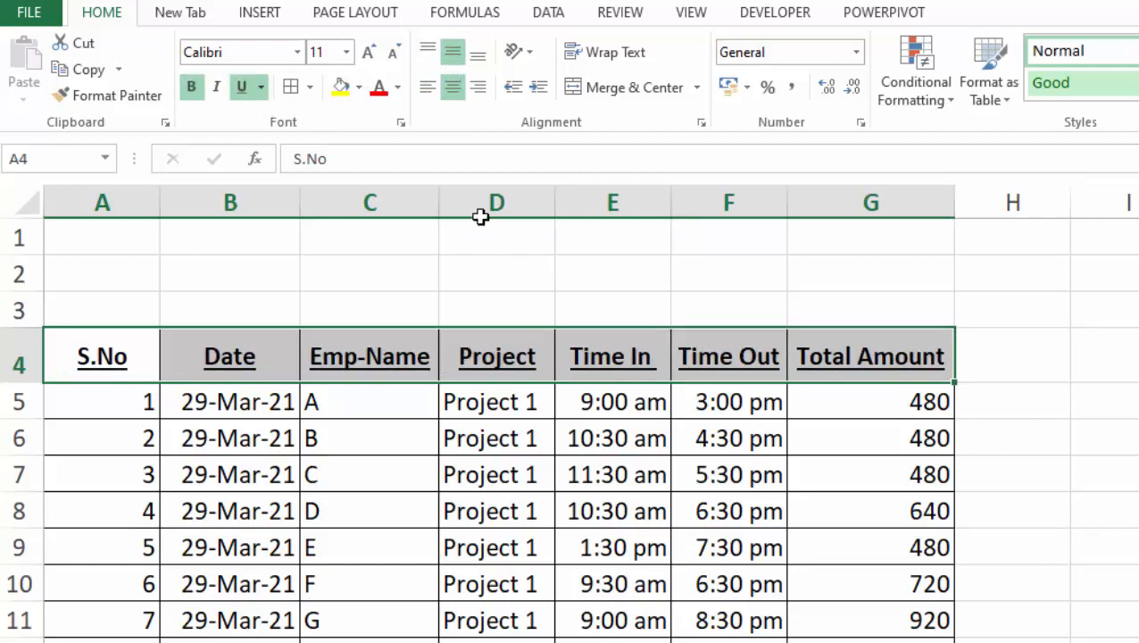
click(359, 89)
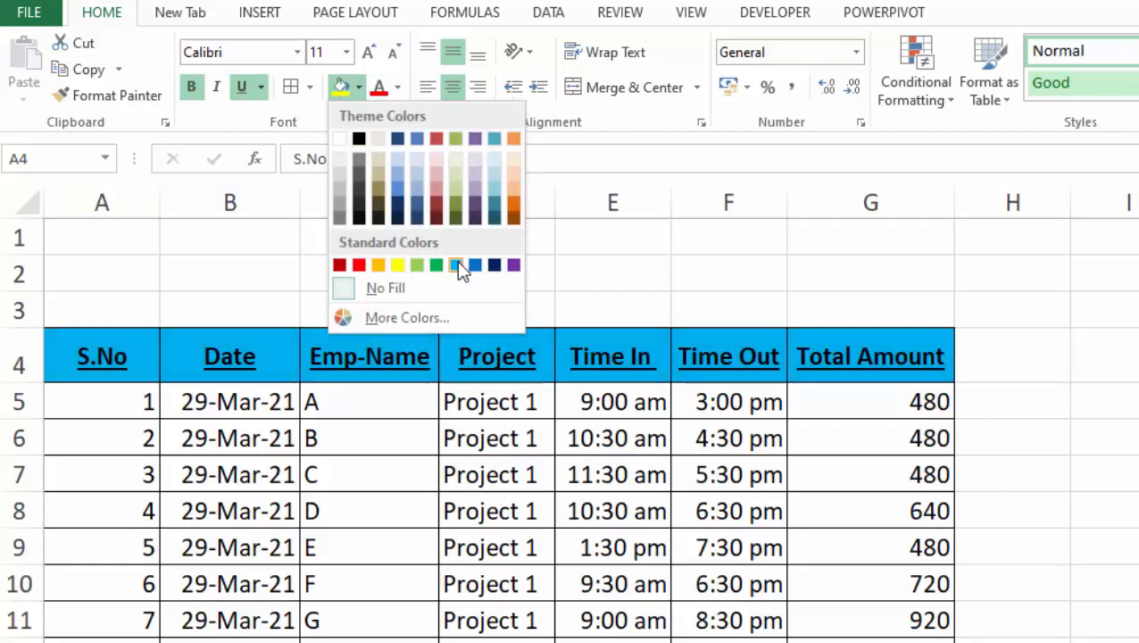
click(494, 265)
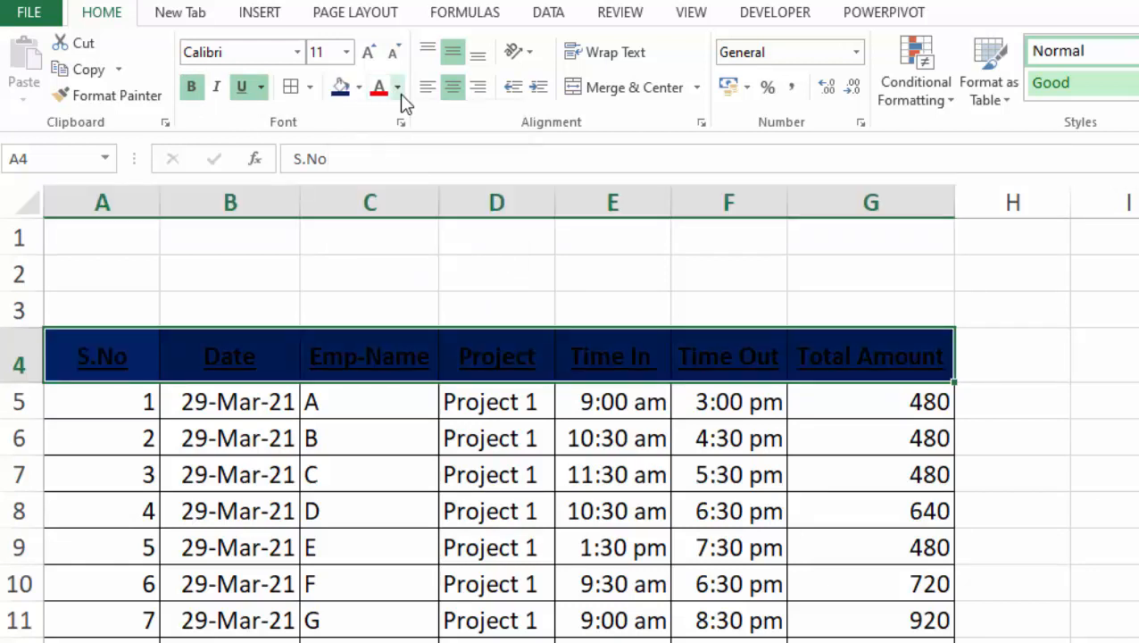
click(397, 88)
click(376, 165)
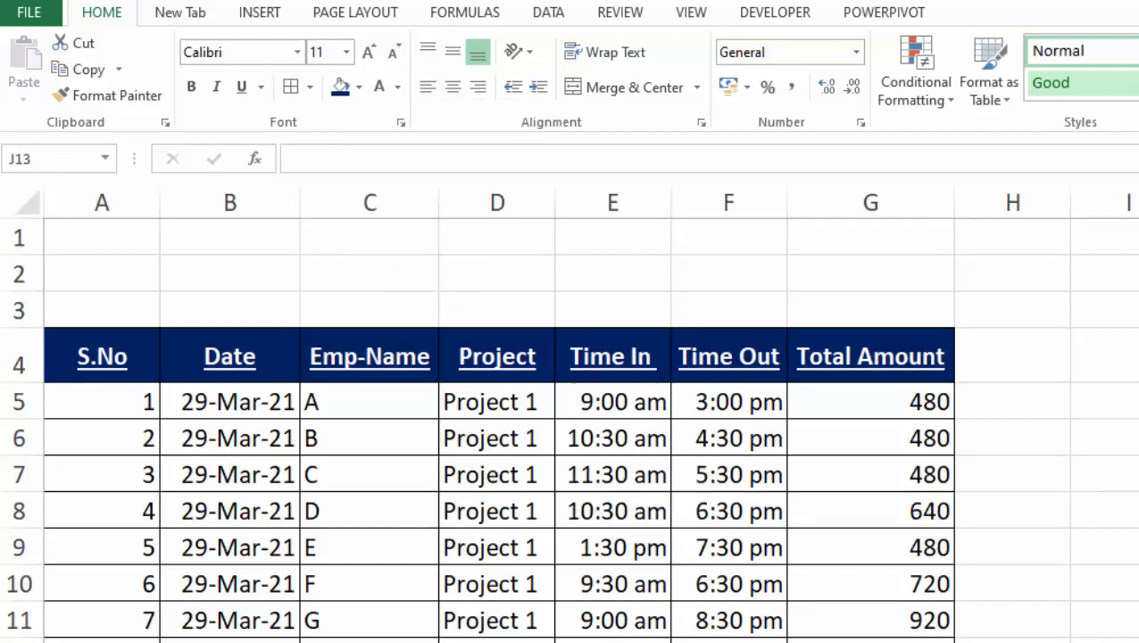
Center the entries of the Total Amount, Emp-Name and S.No columns horizontally.
drag(865, 401, 857, 641)
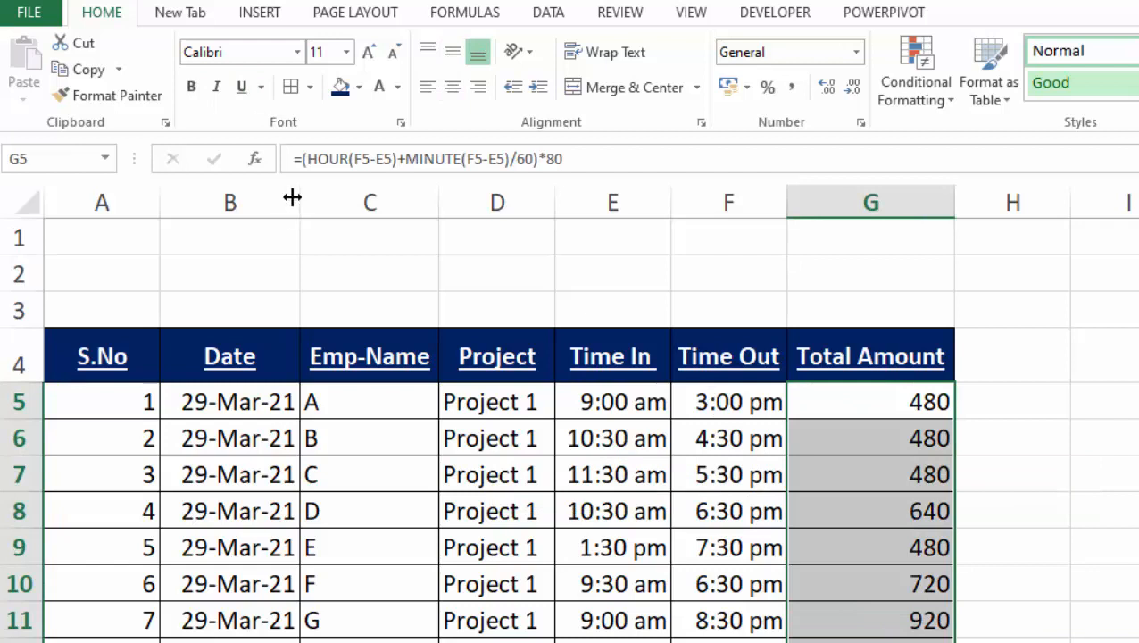
click(453, 90)
drag(386, 393, 374, 642)
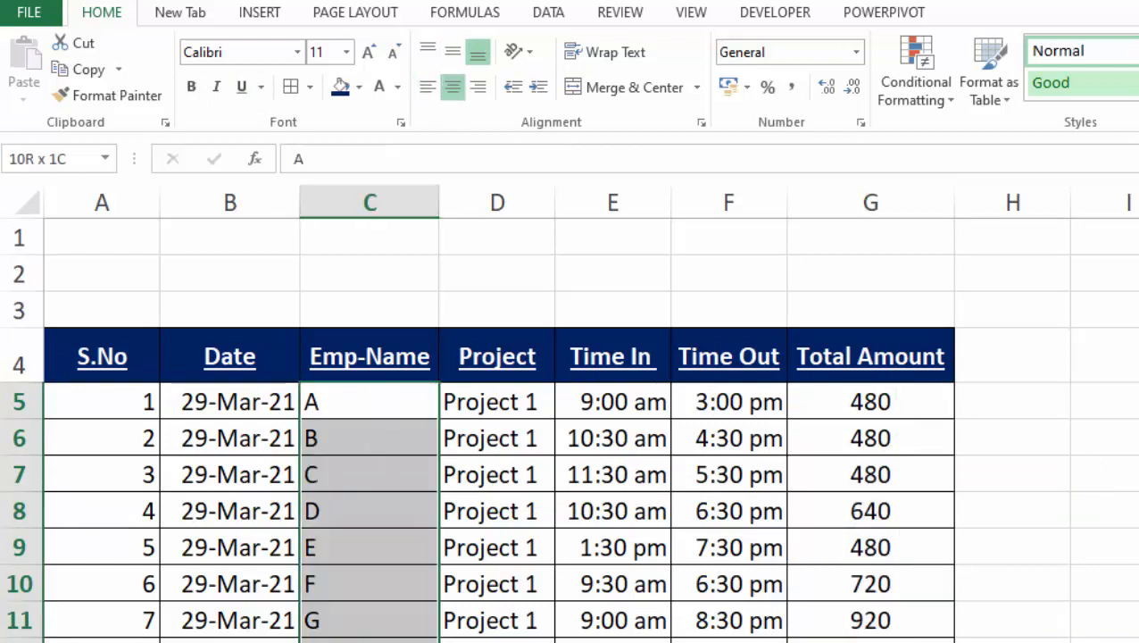
click(451, 90)
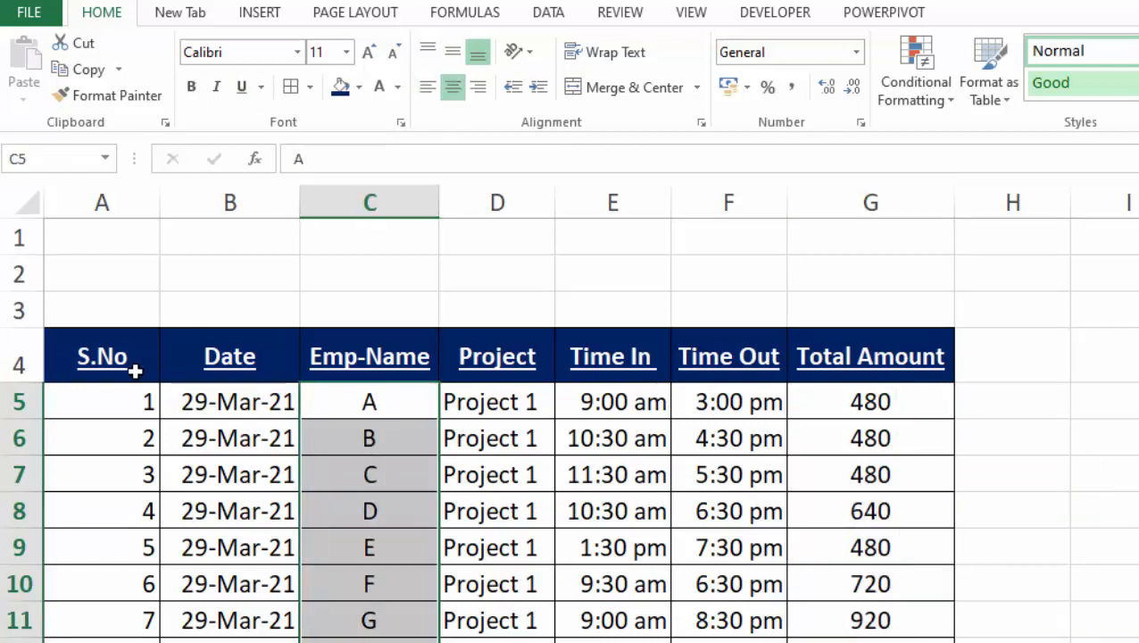
drag(127, 402, 125, 641)
click(453, 89)
Merge and center cells B2:F2 above the table for a title.
drag(339, 273, 654, 276)
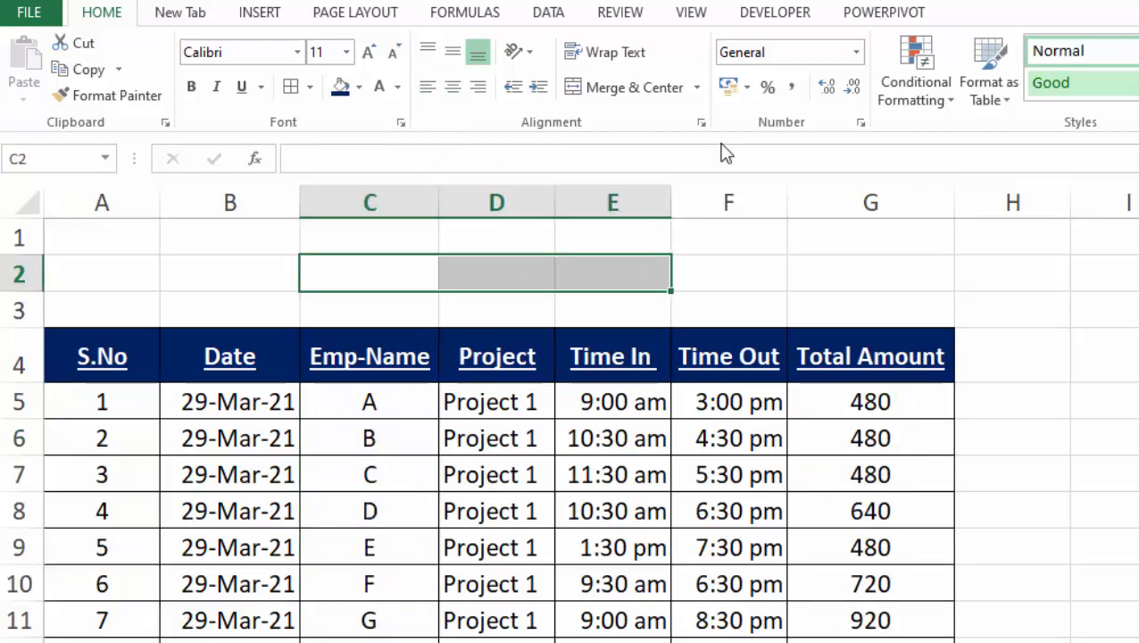
click(635, 88)
drag(333, 291, 732, 273)
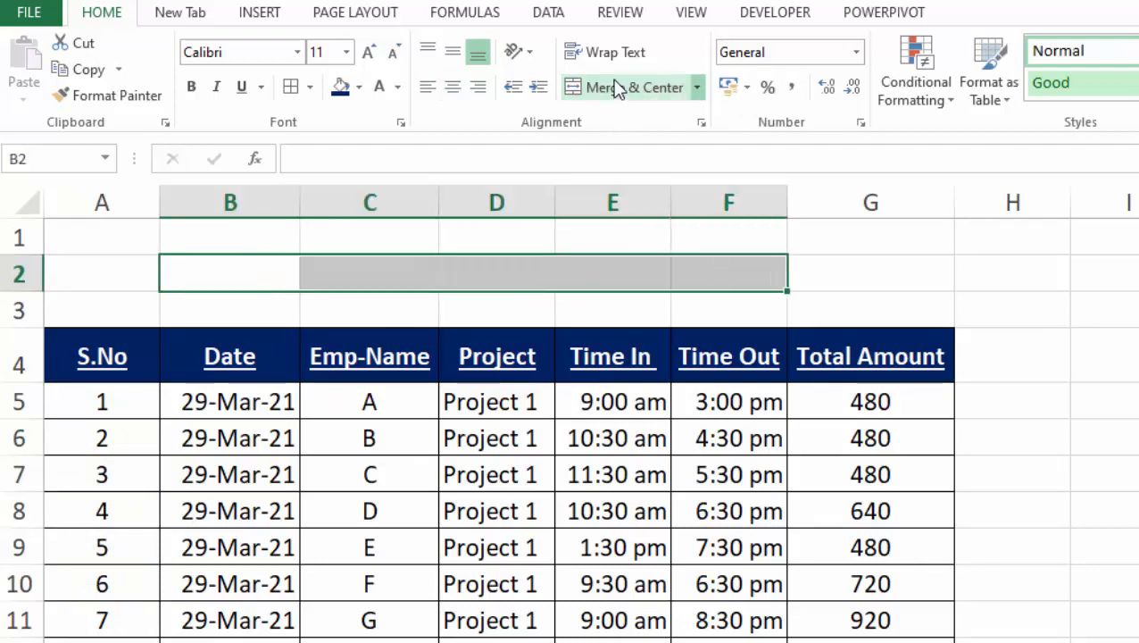
click(617, 91)
Enter the title "Hourly Based Work and Amount Calculation" in the merged cell B2.
text(Hourly Baes)
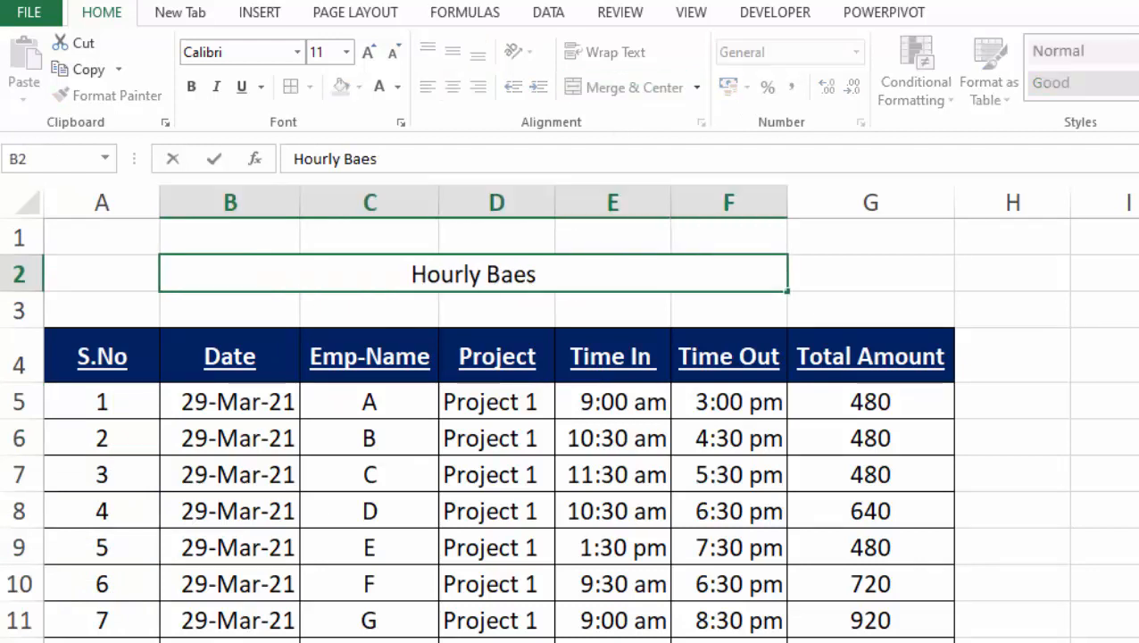
key(BackSpace)
key(BackSpace)
text(sed Wo)
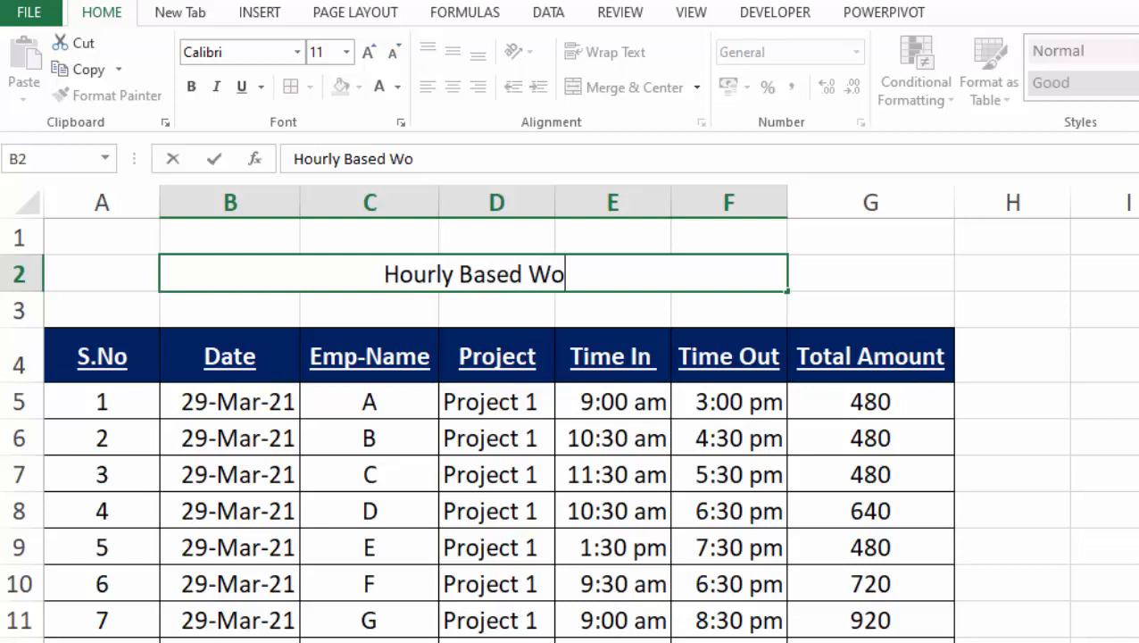
text(rk and Am)
text(ount Calculation)
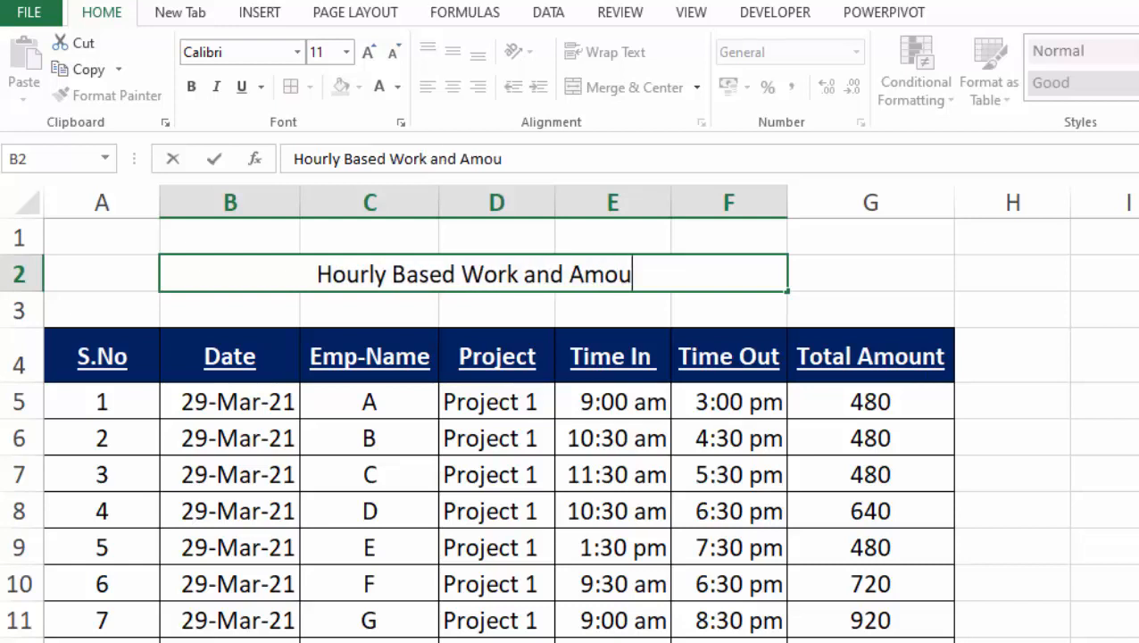
key(ctrl+Return)
Give the title a yellow fill and make its text bold at font size 14.
click(358, 86)
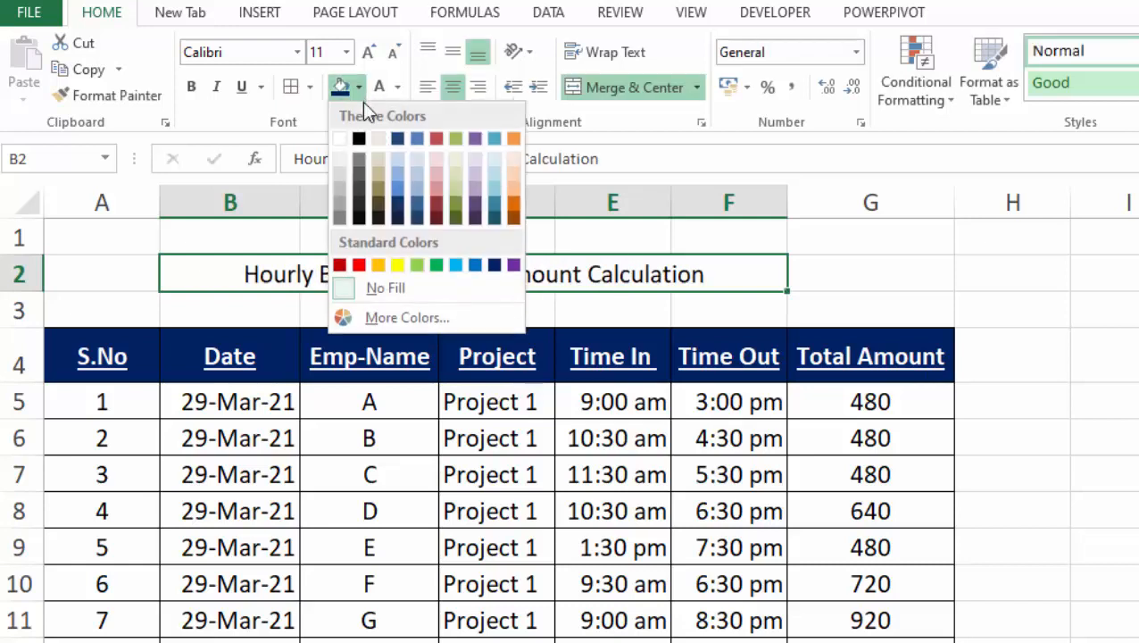
click(397, 264)
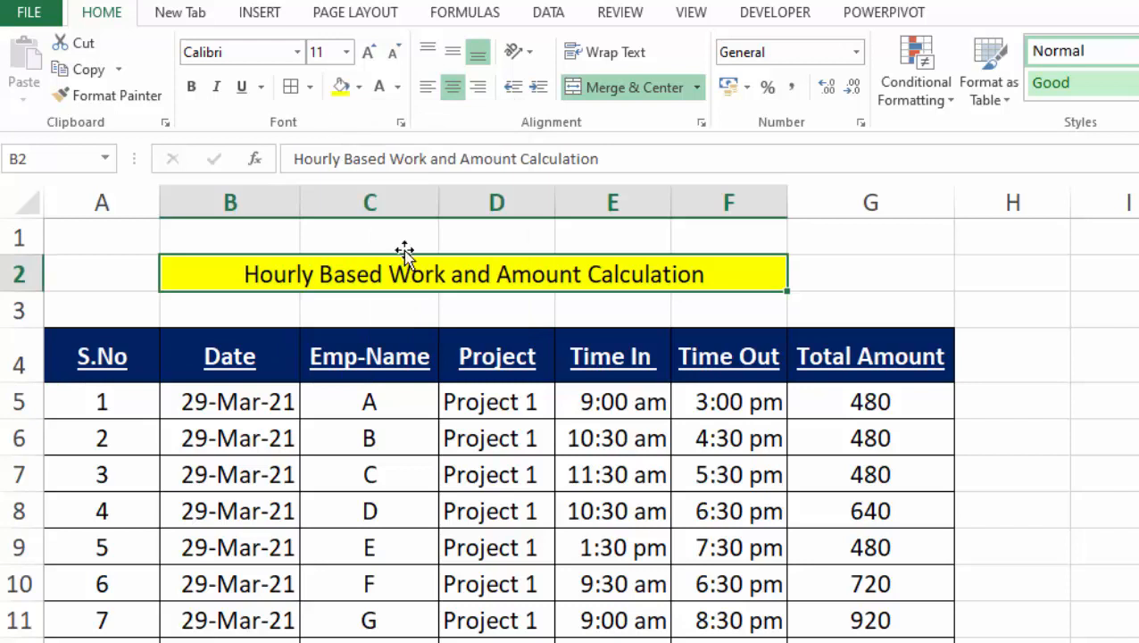
click(191, 87)
double_click(366, 59)
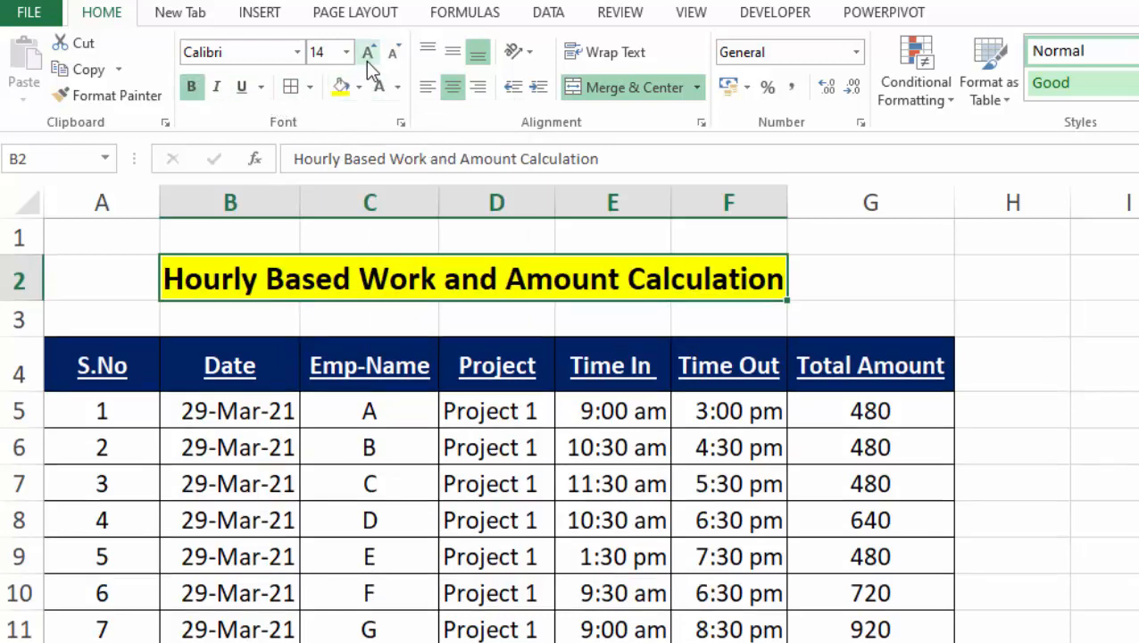
Merge and center the title across A2:G2 to span the table, and auto-fit the S.No column's width to its contents.
drag(139, 279, 896, 264)
click(600, 87)
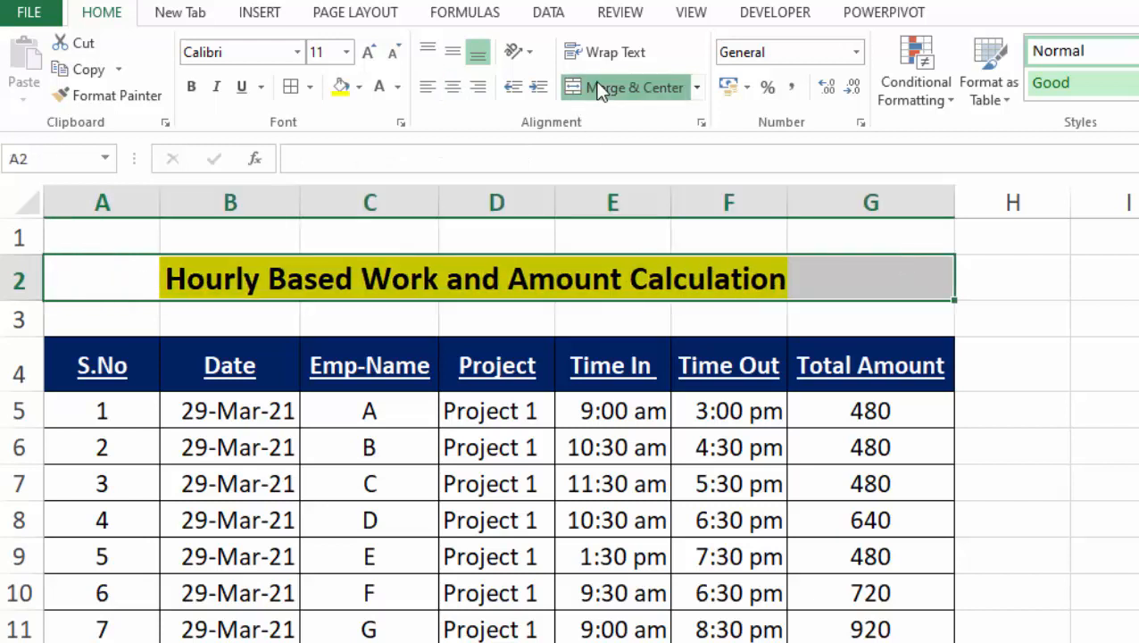
click(1137, 447)
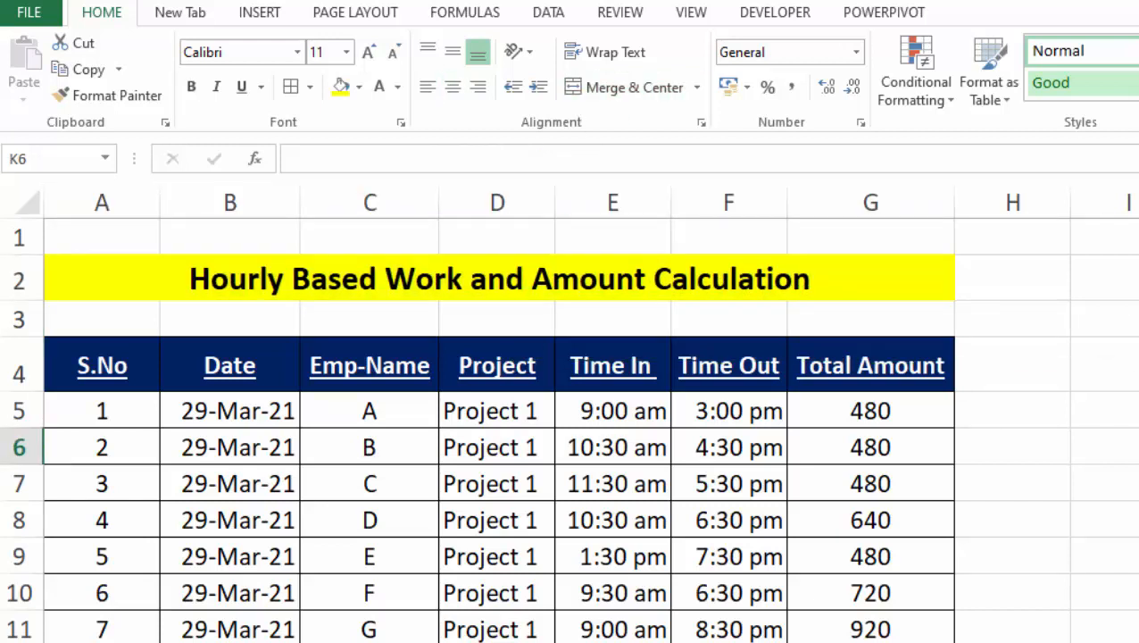
double_click(155, 202)
click(1138, 430)
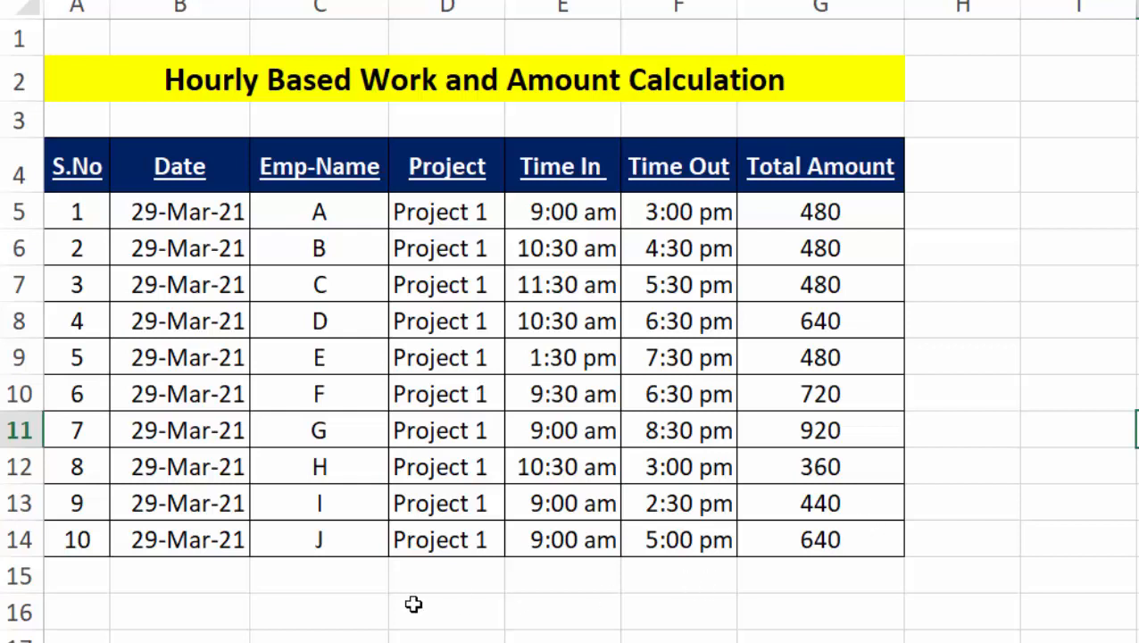
Add an AutoSum of the Total Amount column in cell G15, directly below the last employee's amount.
drag(179, 576, 415, 573)
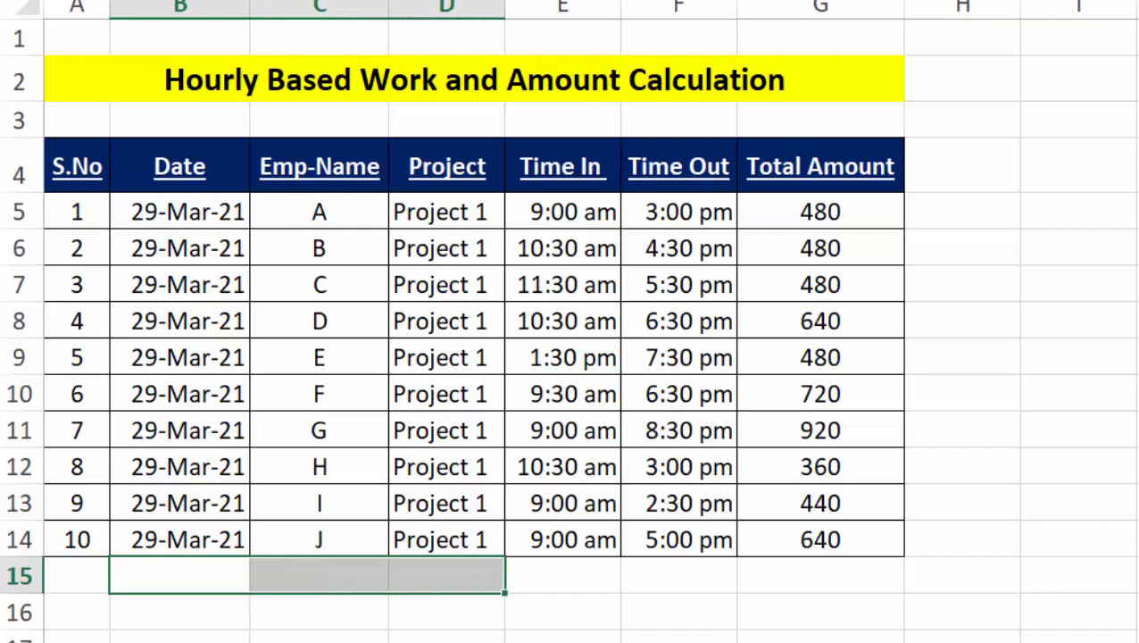
click(553, 567)
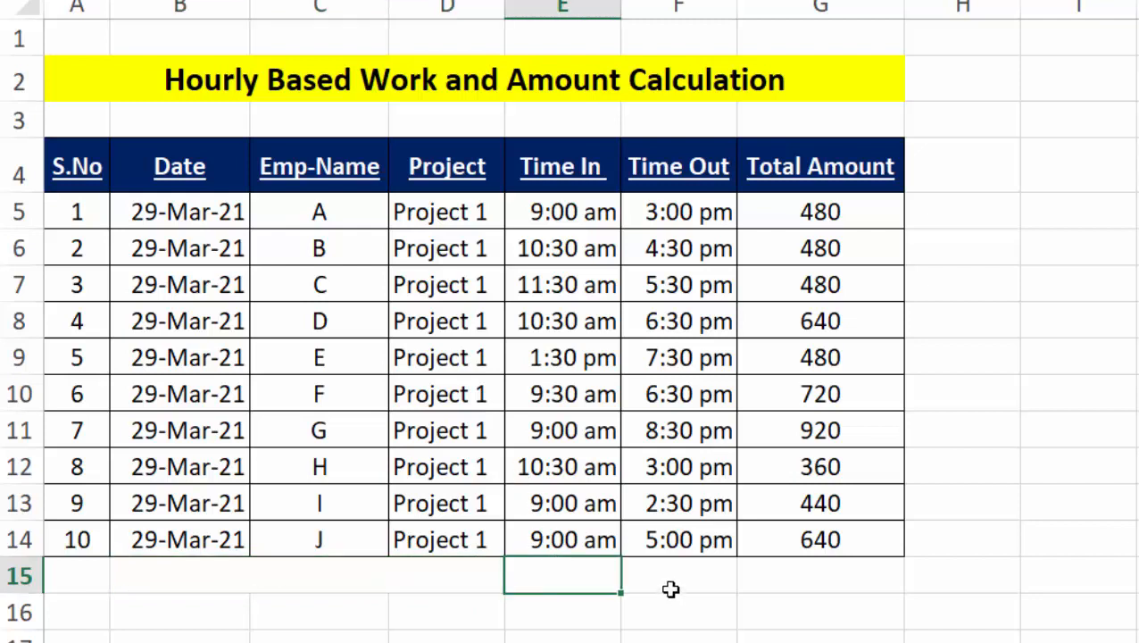
click(770, 576)
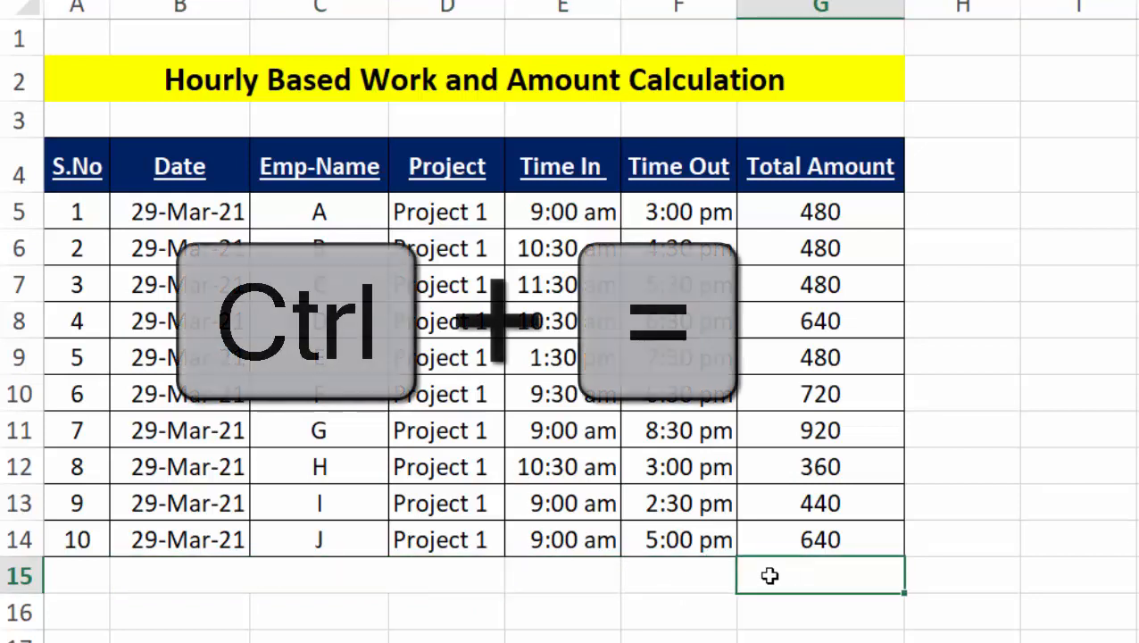
key(alt+equal)
key(Return)
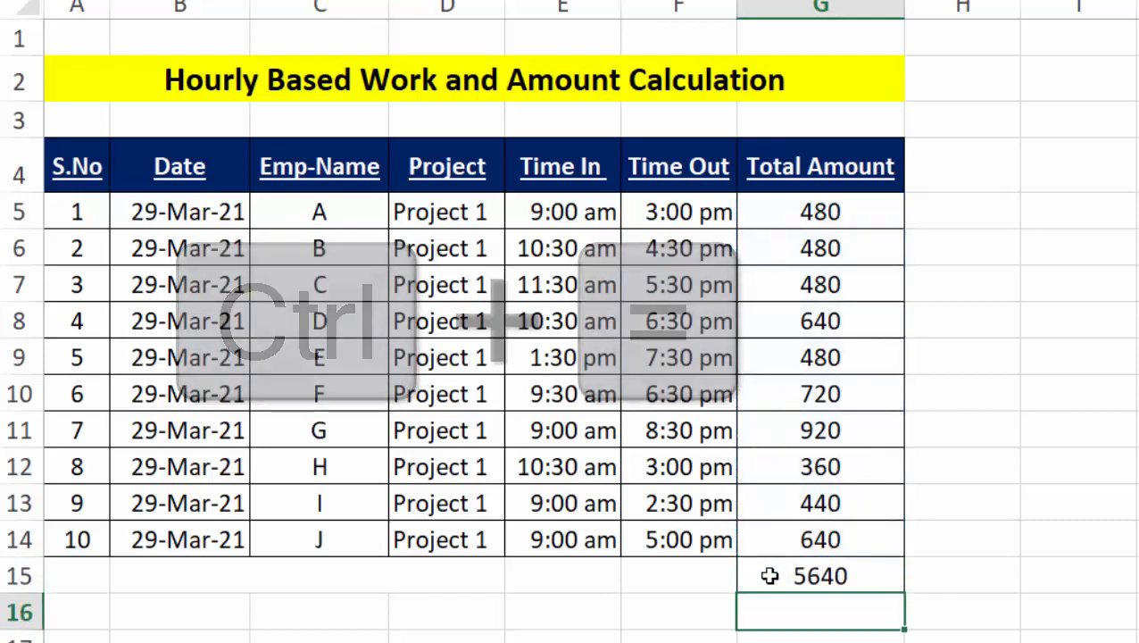
key(Up)
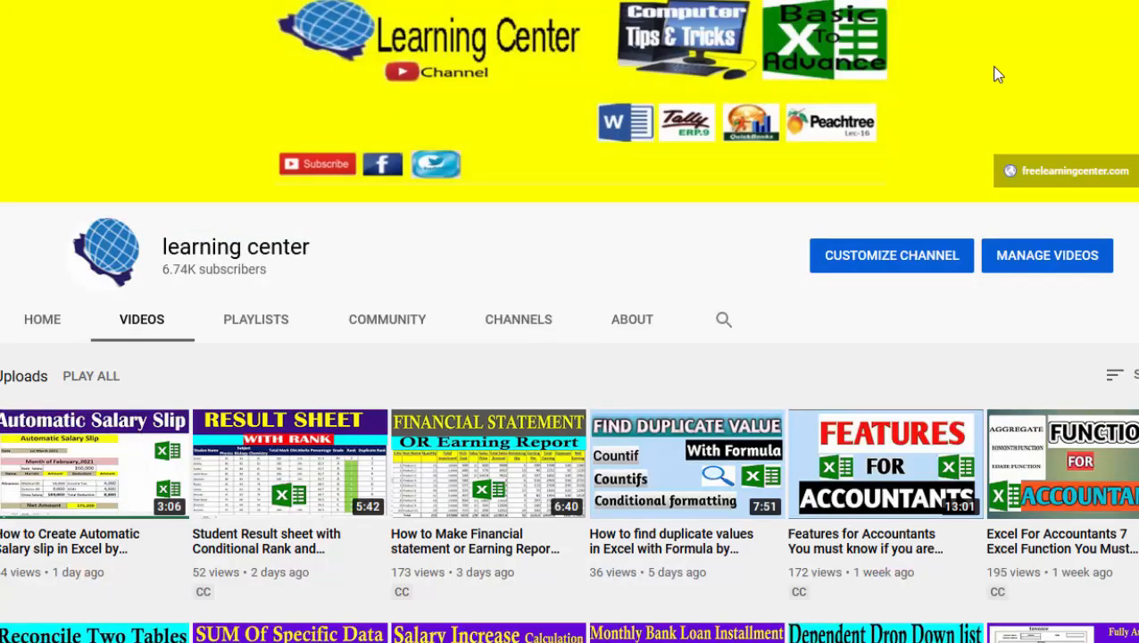